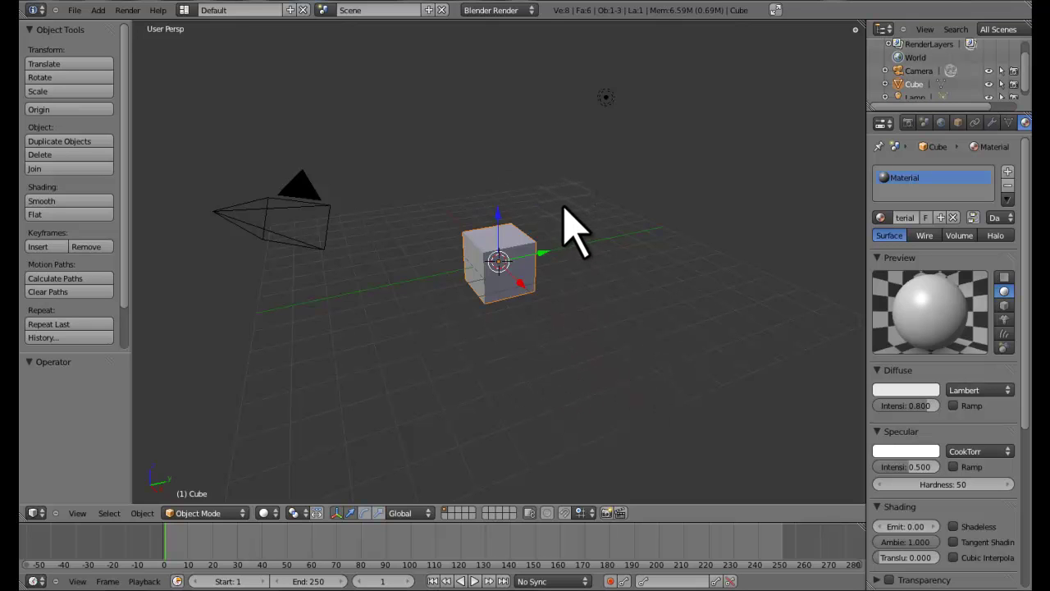
- Look at the cube from another angle and switch the 3D view to orthographic projection
{"action": "middle_click_drag", "start_coordinate": [572, 229], "coordinate": [760, 205]}
{"action": "middle_click_drag", "start_coordinate": [492, 204], "coordinate": [477, 91]}
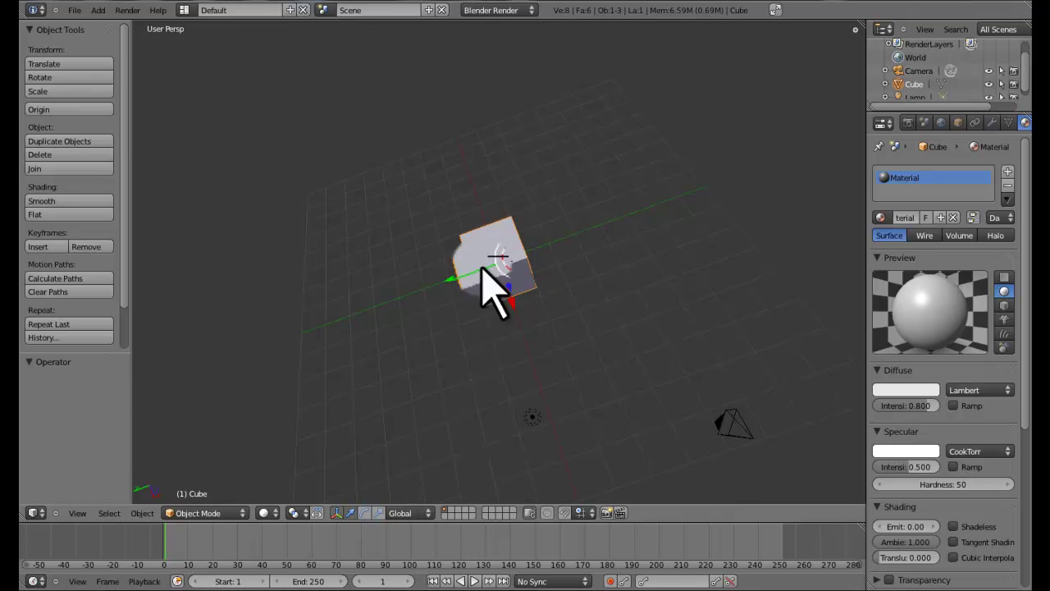
{"action": "left_click", "coordinate": [81, 511]}
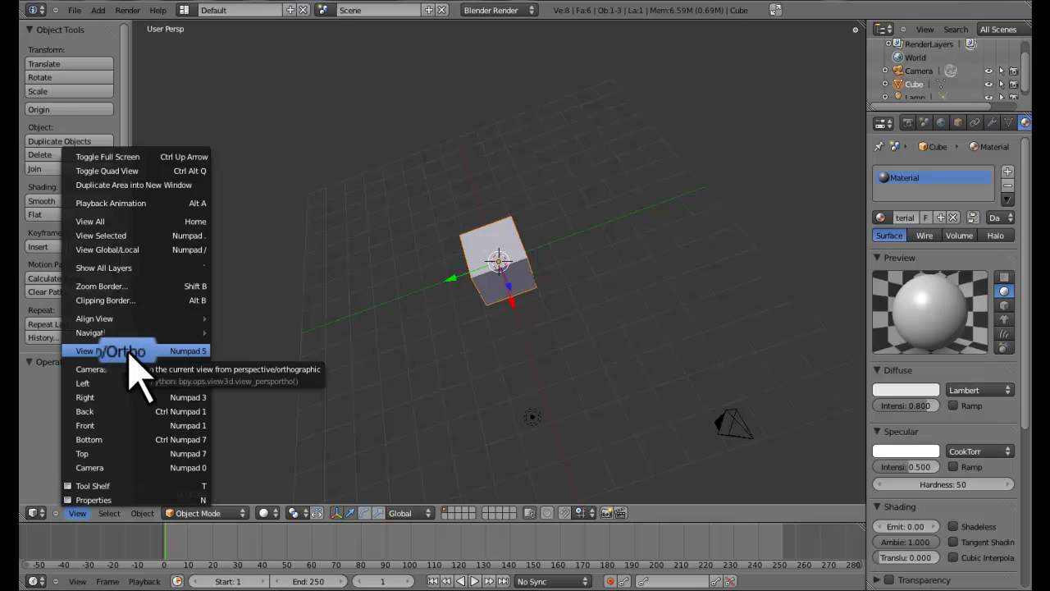
{"action": "left_click", "coordinate": [85, 351]}
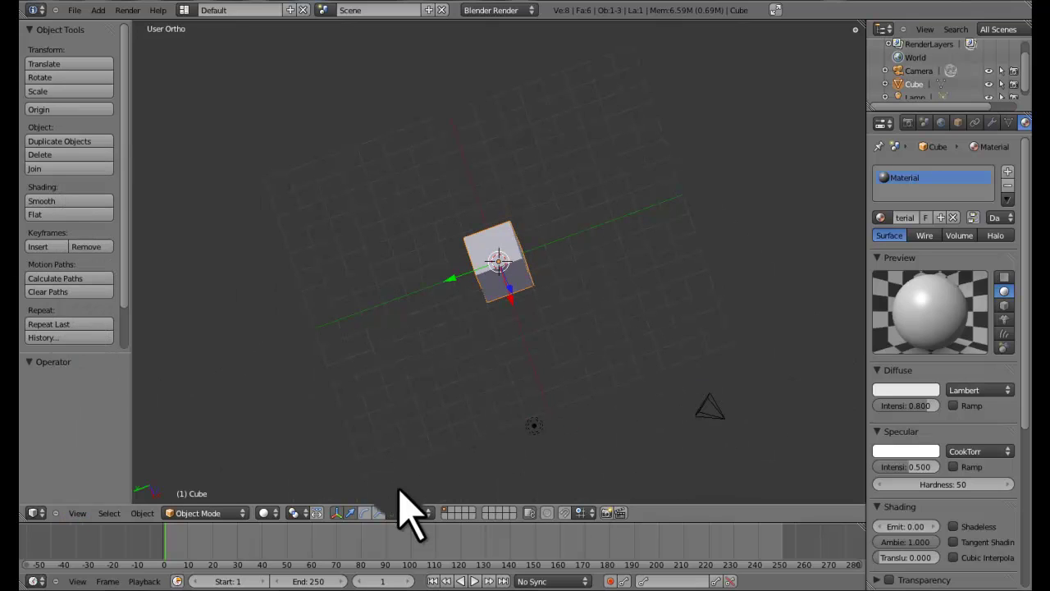
- Show the scene from the left and toggle that view to perspective and back to orthographic
{"action": "left_click", "coordinate": [80, 515]}
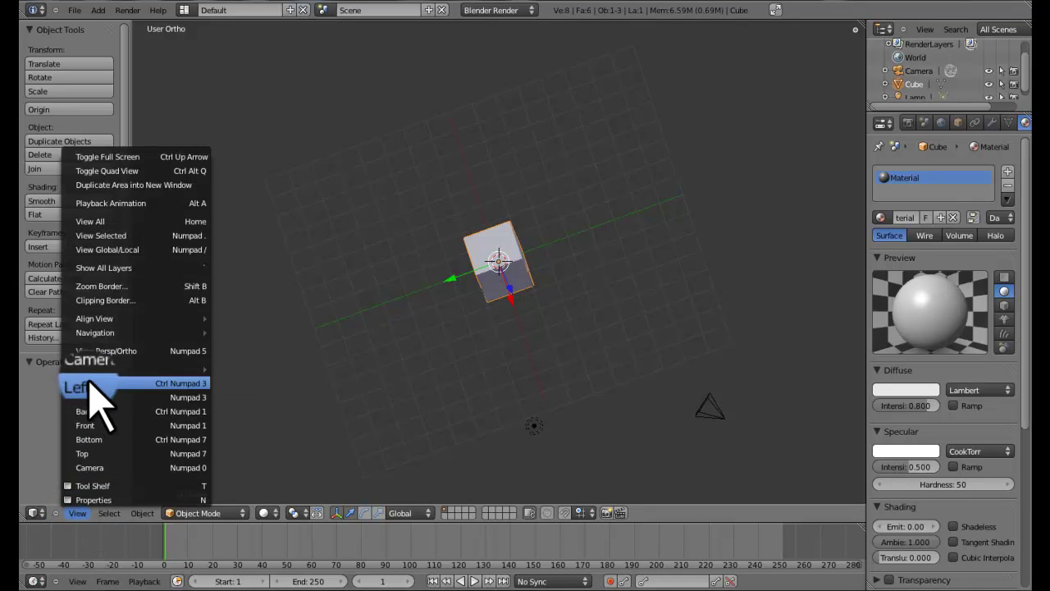
{"action": "left_click", "coordinate": [168, 384]}
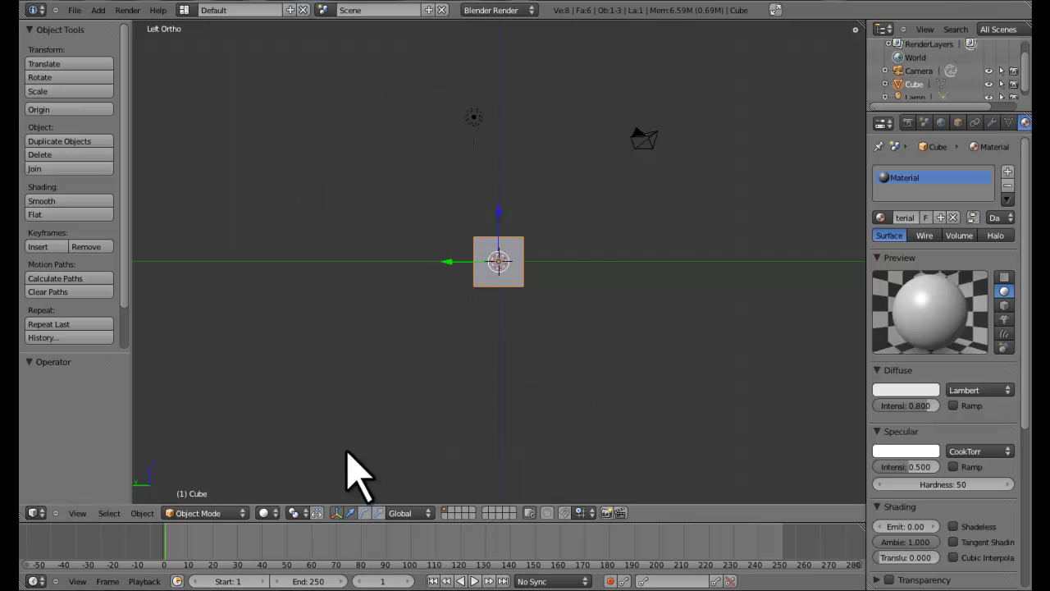
{"action": "left_click", "coordinate": [78, 513]}
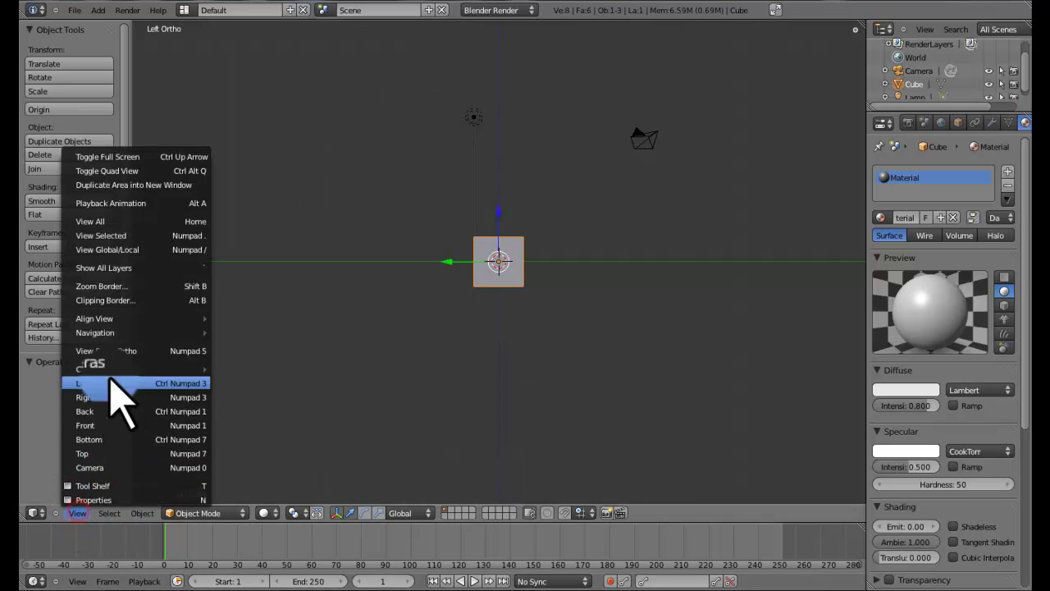
{"action": "left_click", "coordinate": [135, 350]}
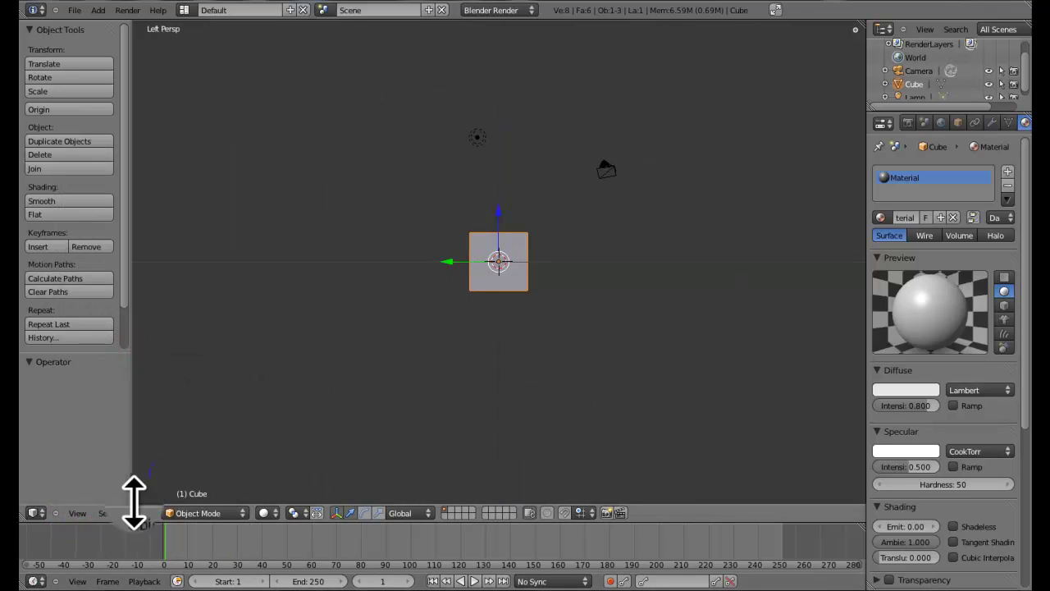
{"action": "left_click", "coordinate": [77, 512]}
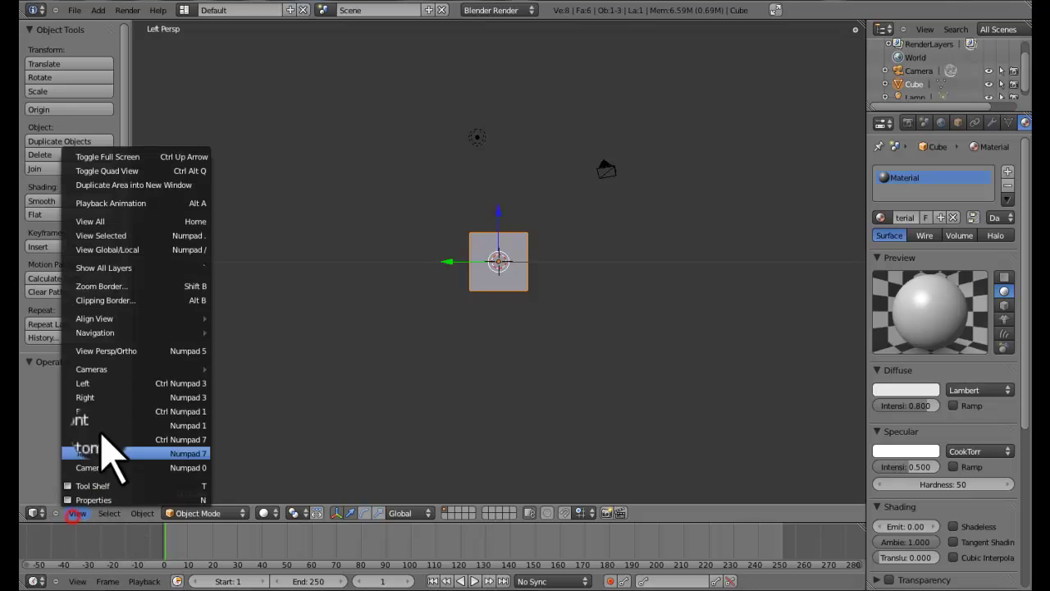
{"action": "left_click", "coordinate": [122, 351]}
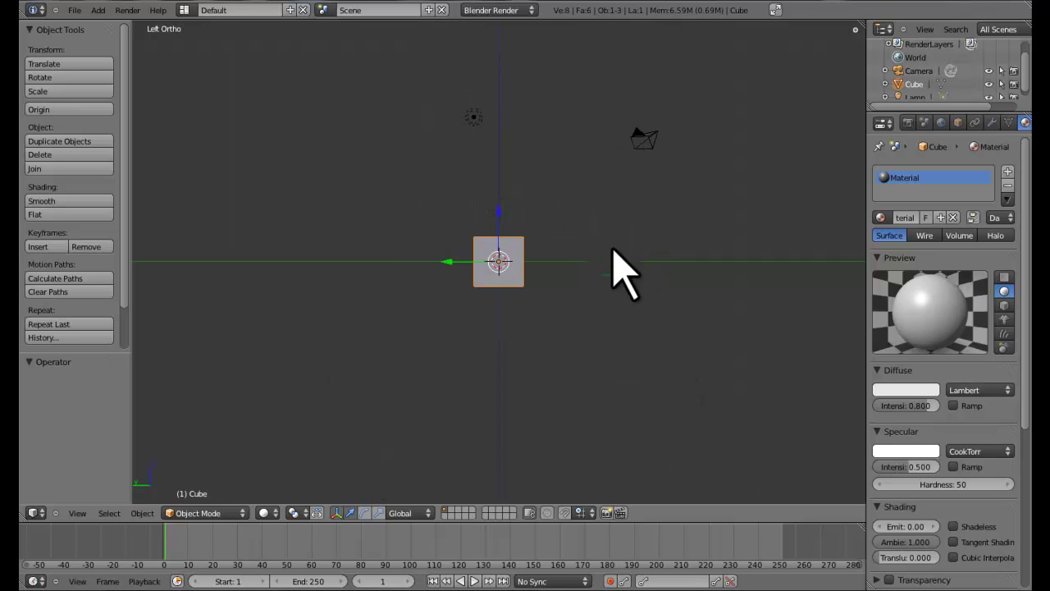
- Show the scene in the right view, followed by the back view
{"action": "left_click", "coordinate": [83, 514]}
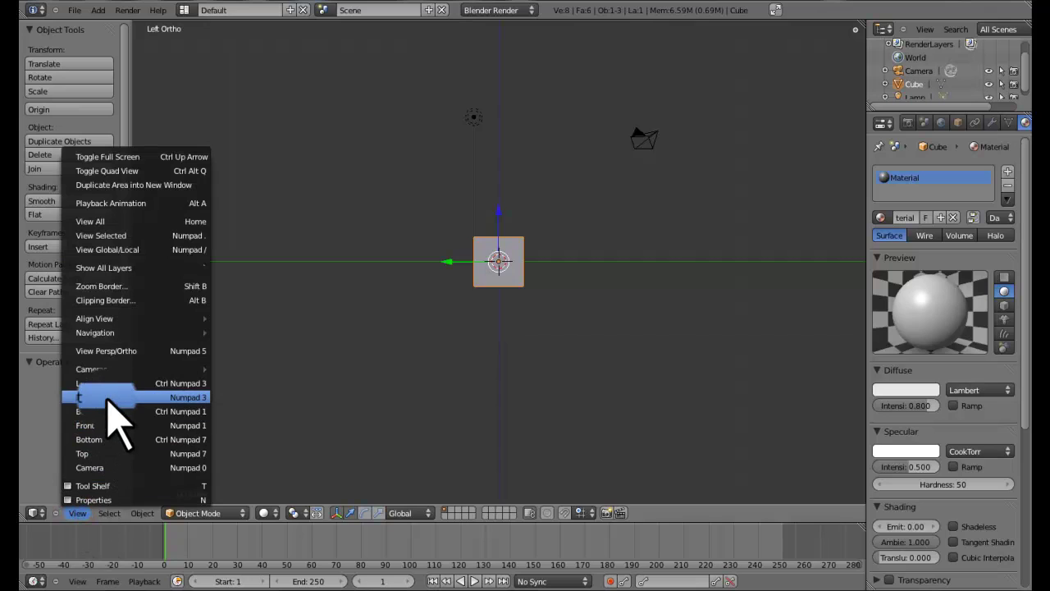
{"action": "left_click", "coordinate": [162, 398]}
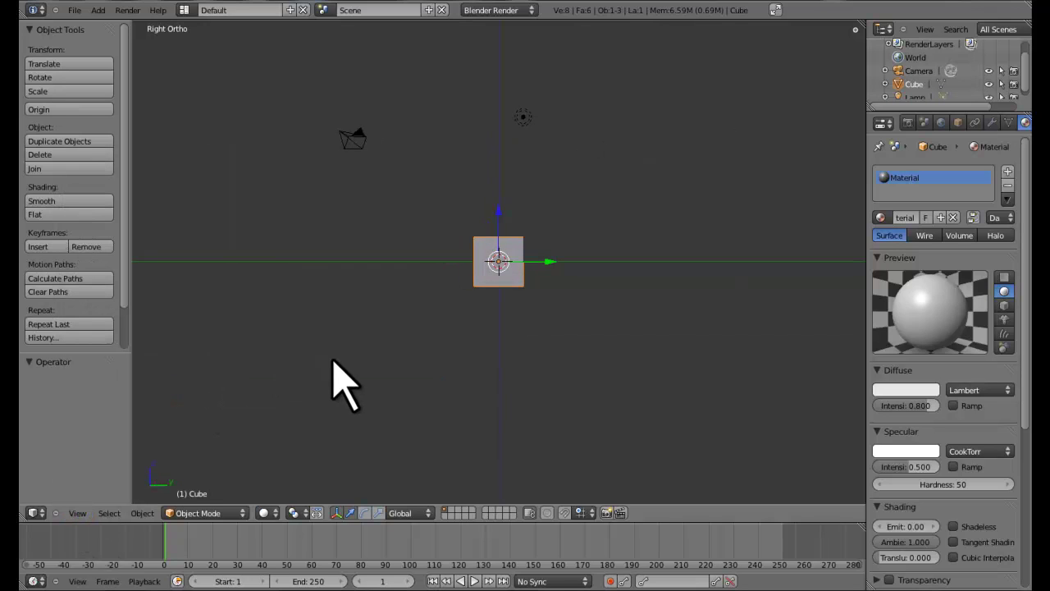
{"action": "left_click", "coordinate": [109, 513]}
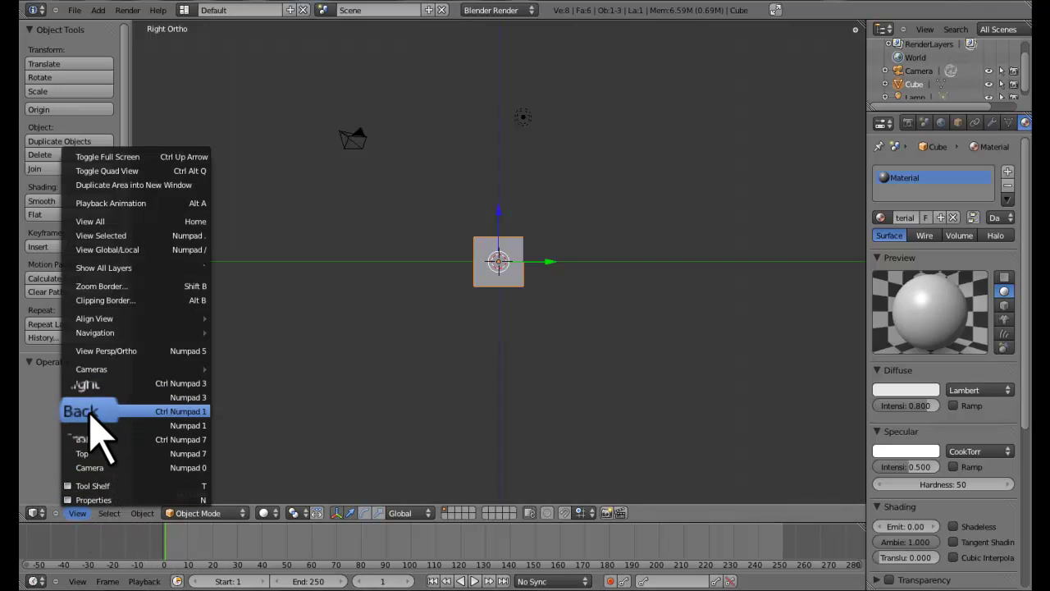
{"action": "left_click", "coordinate": [146, 413]}
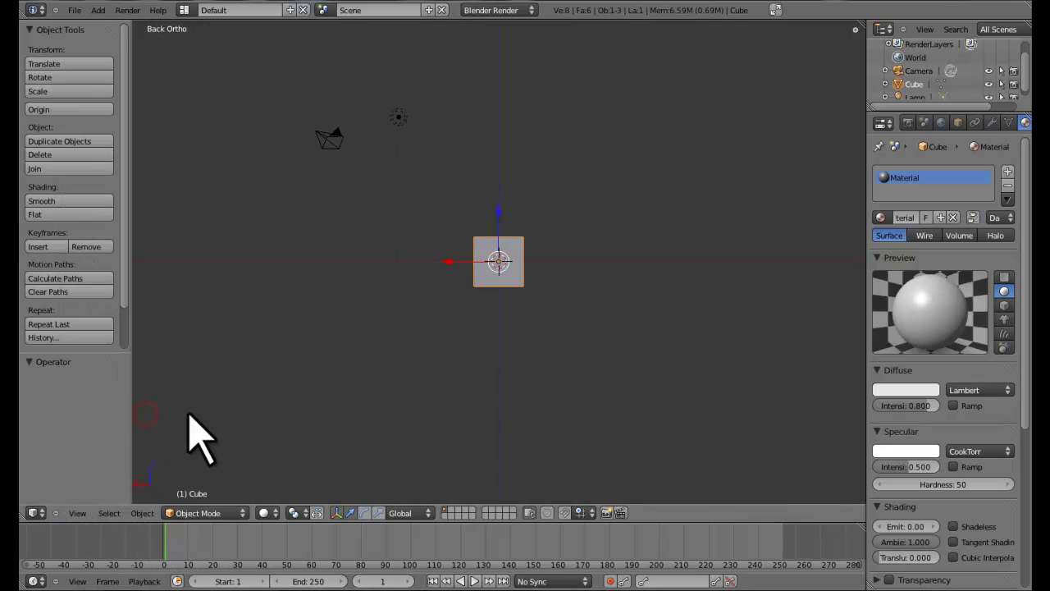
- Show the scene in the front view, followed by the top view
{"action": "left_click", "coordinate": [78, 512]}
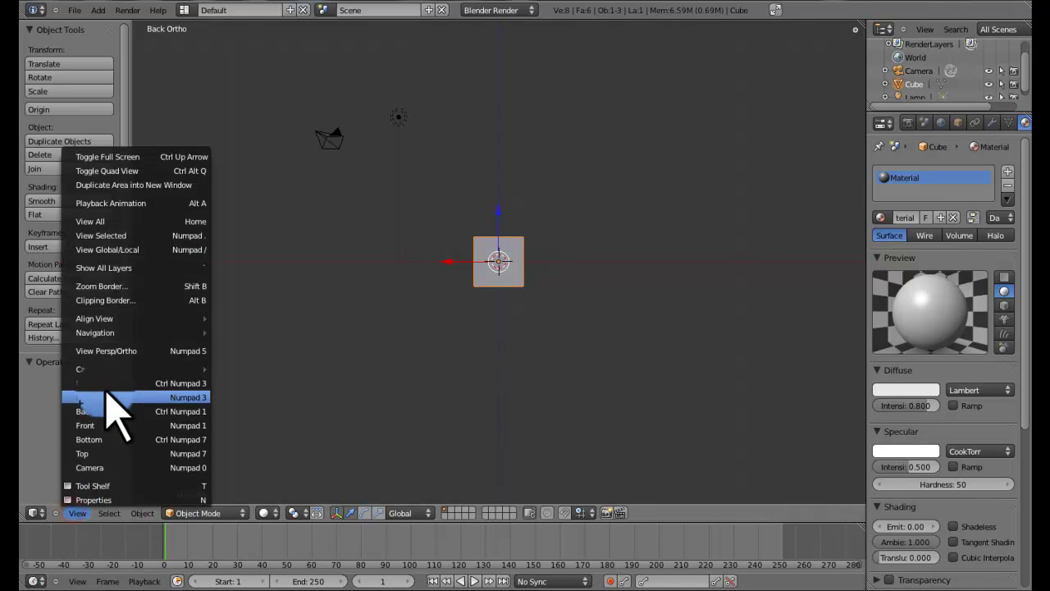
{"action": "left_click", "coordinate": [124, 426]}
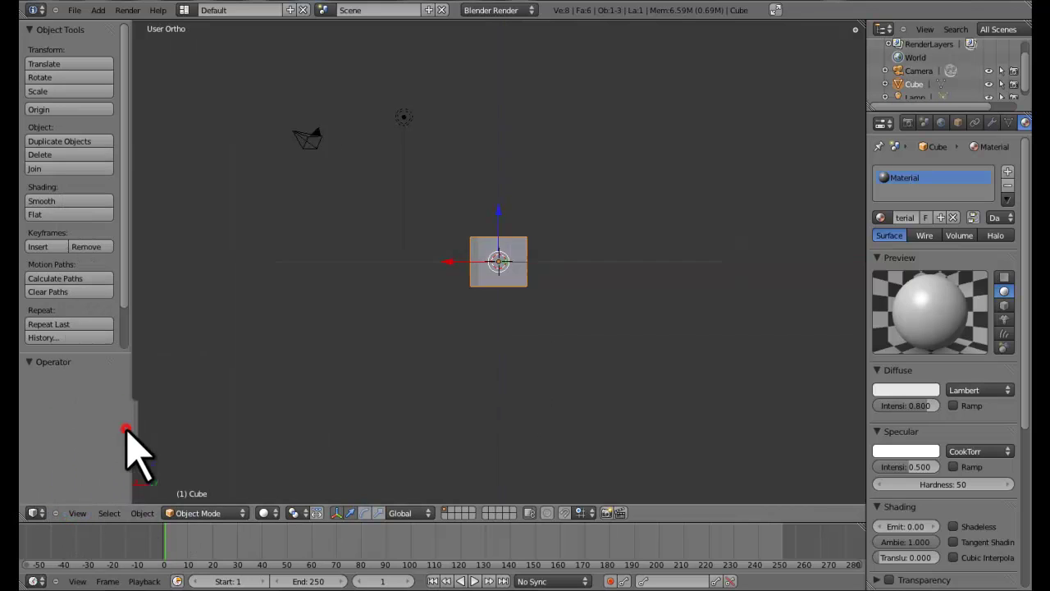
{"action": "left_click", "coordinate": [78, 513]}
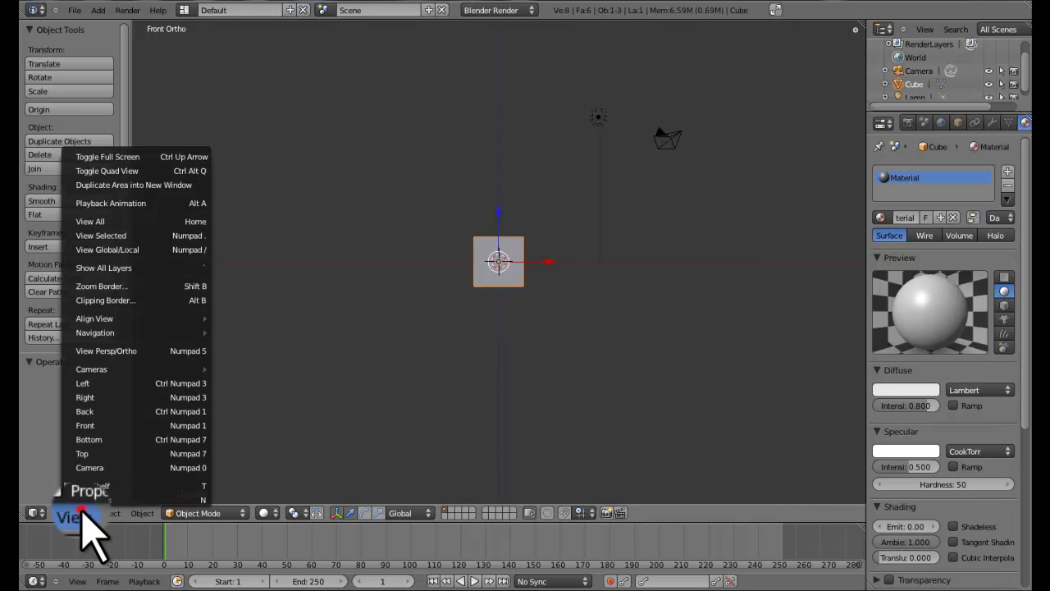
{"action": "left_click", "coordinate": [112, 457]}
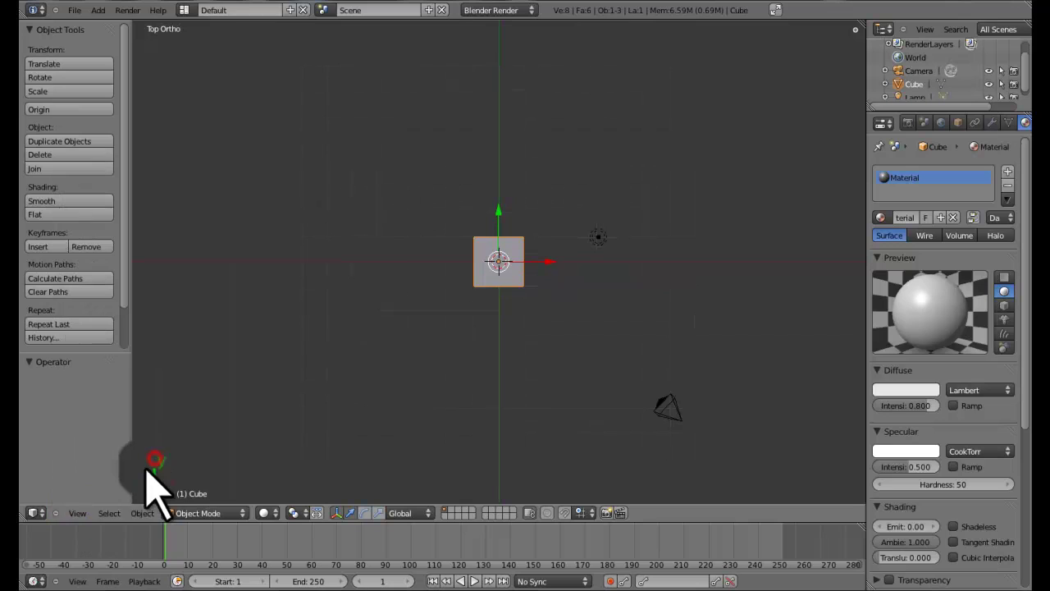
- Look through the scene camera, and return to a free perspective view showing the cube, camera and lamp
{"action": "left_click", "coordinate": [77, 513]}
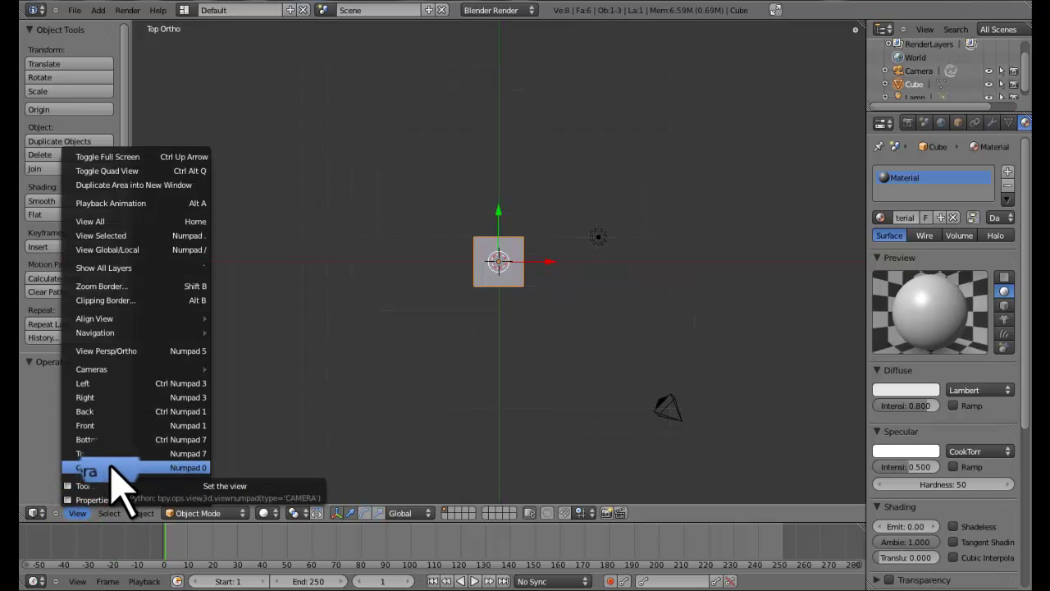
{"action": "left_click", "coordinate": [112, 468]}
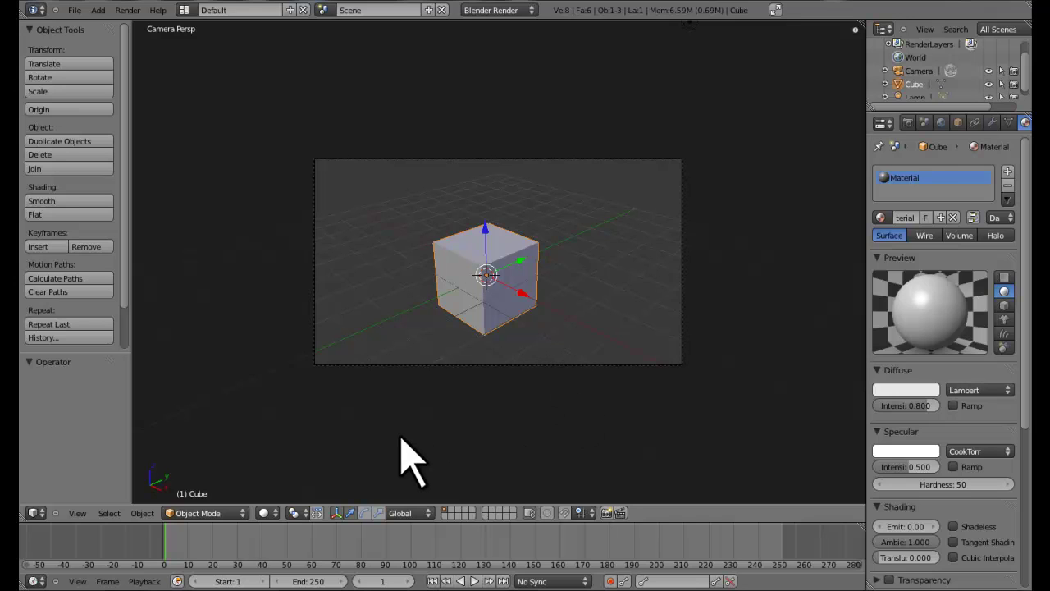
{"action": "middle_click_drag", "start_coordinate": [424, 287], "coordinate": [478, 251]}
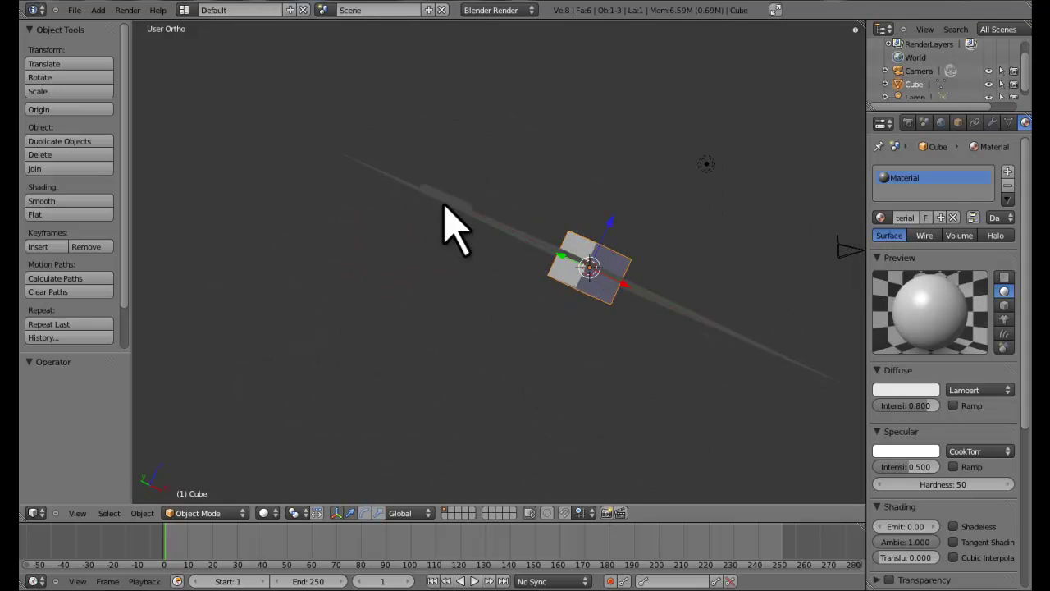
{"action": "middle_click_drag", "start_coordinate": [640, 233], "coordinate": [324, 257]}
{"action": "key", "text": "KP_5"}
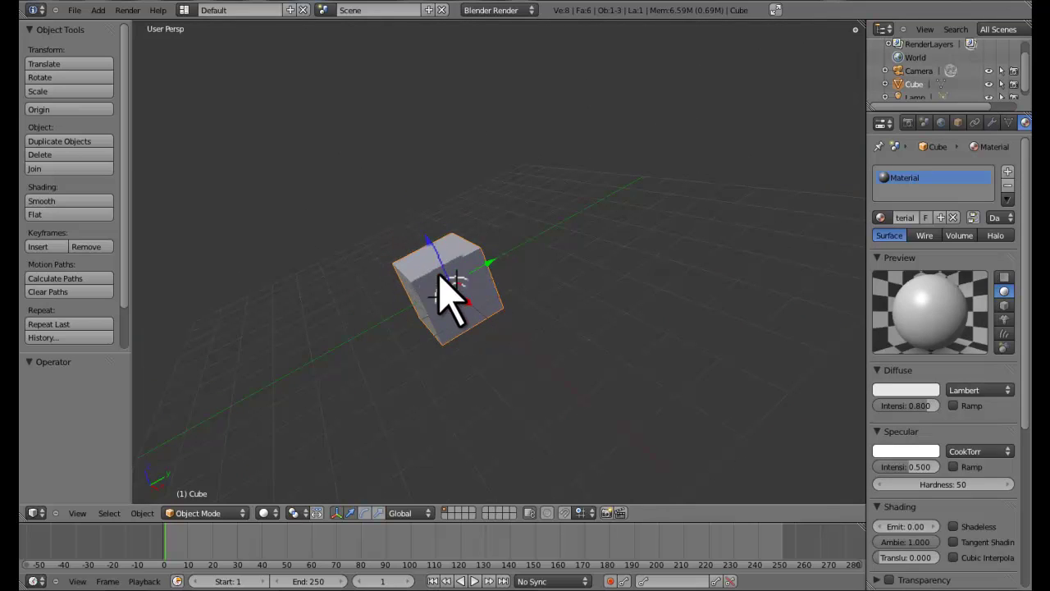
{"action": "scroll", "coordinate": [492, 264], "scroll_direction": "down", "scroll_amount": 3}
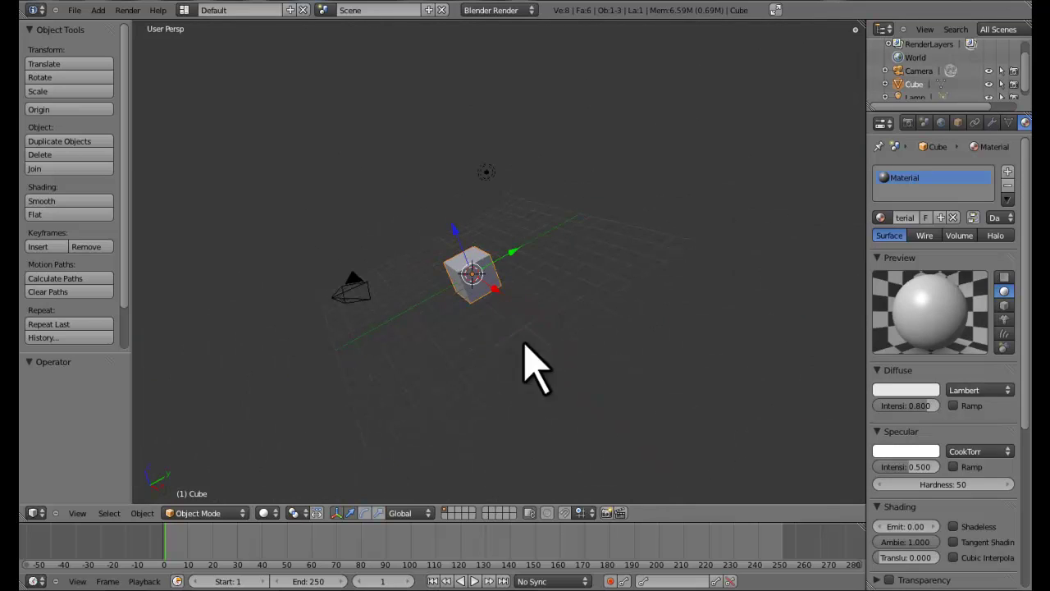
- Select the camera, the lamp and the cube in turn, ending with the cube selected
{"action": "right_click", "coordinate": [340, 297]}
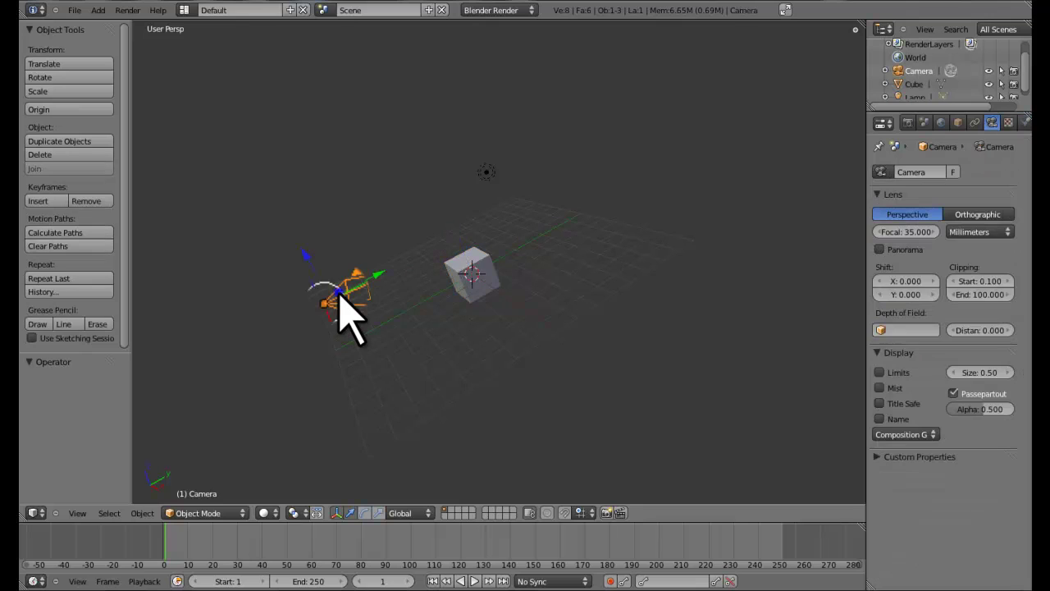
{"action": "right_click", "coordinate": [494, 174]}
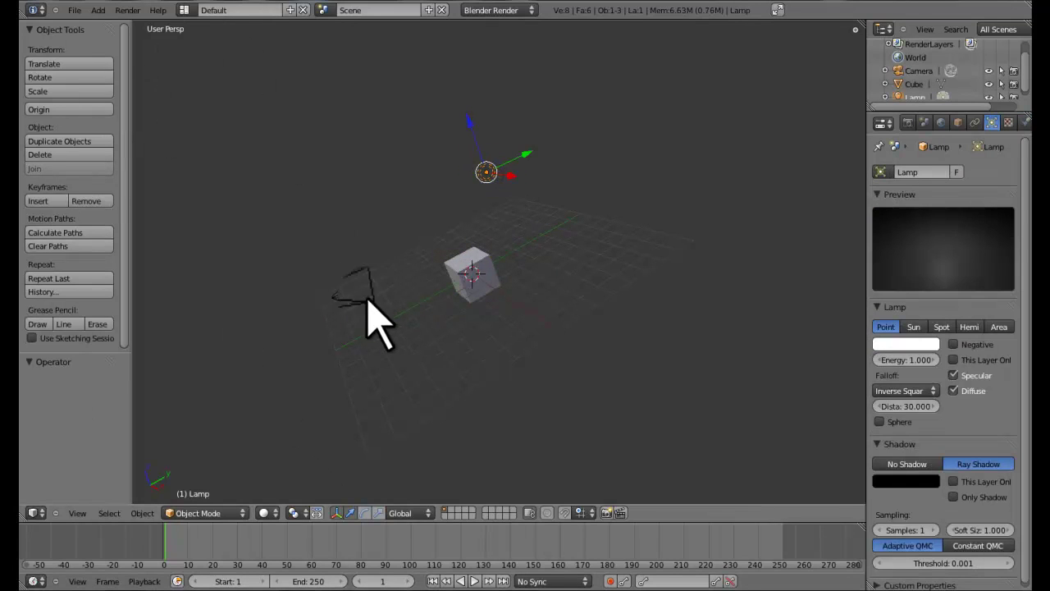
{"action": "right_click", "coordinate": [471, 295]}
- Move the cube up about 0.91 along the Z axis and about 0.43 along the X axis
{"action": "middle_click_drag", "start_coordinate": [469, 299], "coordinate": [419, 306]}
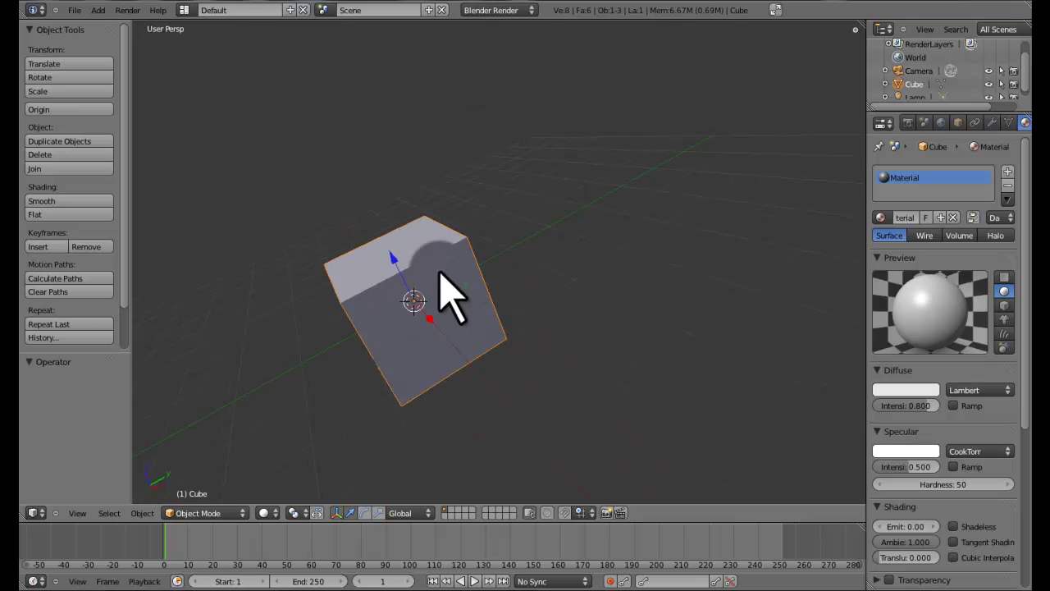
{"action": "left_click", "coordinate": [396, 250]}
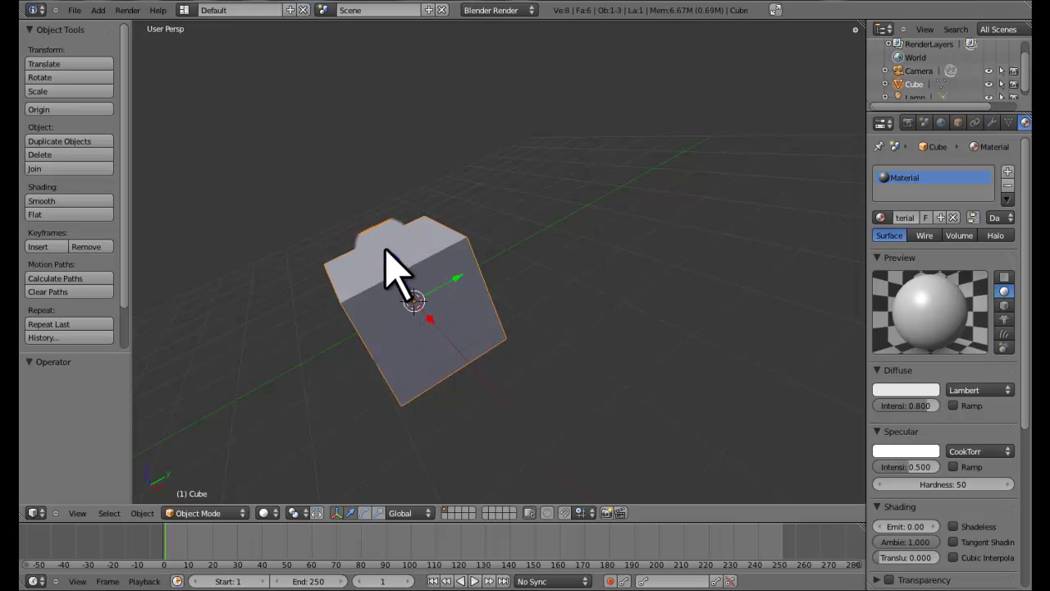
{"action": "left_click_drag", "start_coordinate": [391, 262], "coordinate": [370, 222]}
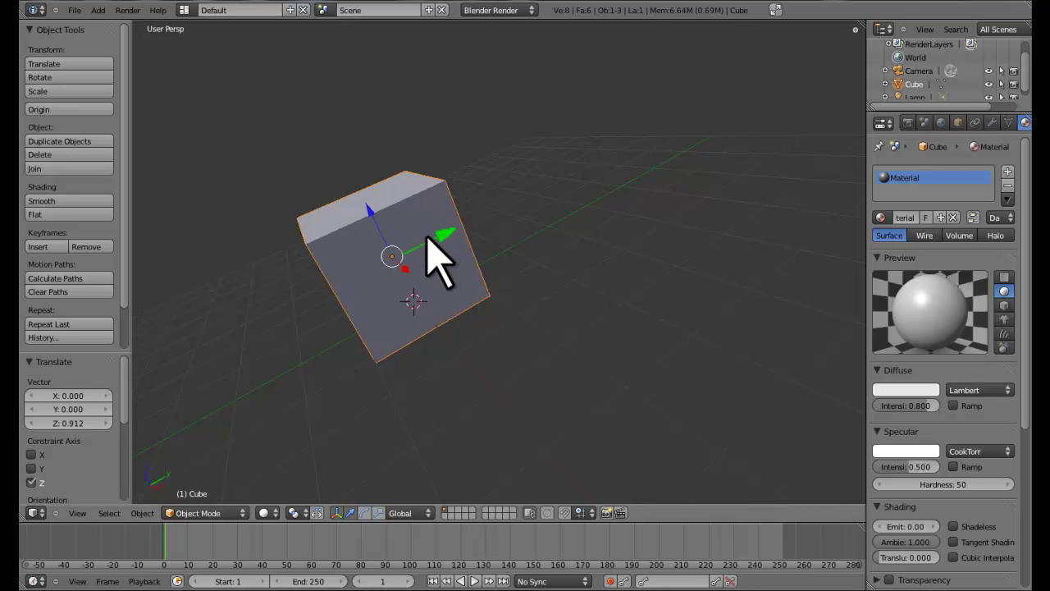
{"action": "left_click_drag", "start_coordinate": [427, 239], "coordinate": [419, 335]}
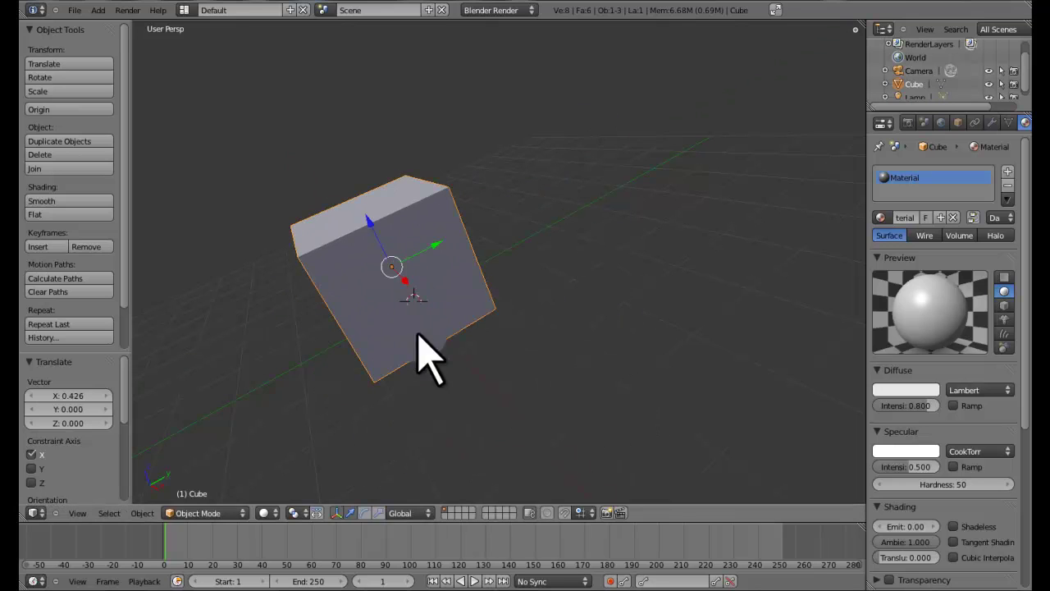
- Select the camera and move it a short distance closer to the cube along its axes
{"action": "scroll", "coordinate": [463, 349], "scroll_direction": "down", "scroll_amount": 8}
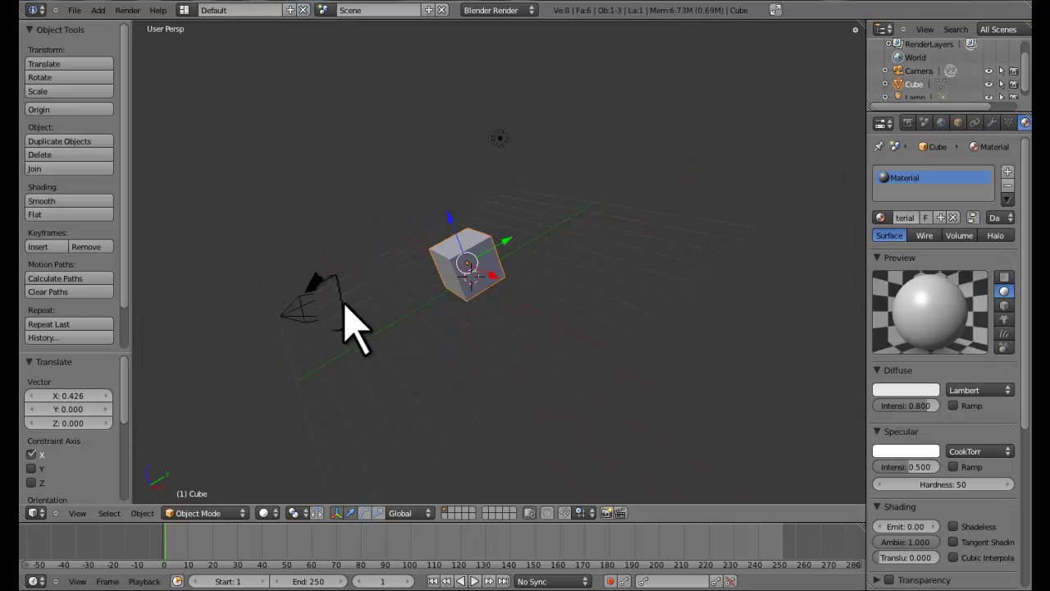
{"action": "right_click", "coordinate": [382, 287]}
{"action": "left_click_drag", "start_coordinate": [360, 266], "coordinate": [410, 289]}
{"action": "left_click_drag", "start_coordinate": [394, 323], "coordinate": [375, 307]}
- Select the lamp and shift it along its axes, including about 0.62 along the Y axis
{"action": "right_click", "coordinate": [499, 169]}
{"action": "mouse_move", "coordinate": [516, 172]}
{"action": "left_mouse_down"}
{"action": "mouse_move", "coordinate": [570, 178]}
{"action": "mouse_move", "coordinate": [528, 177]}
{"action": "left_mouse_up"}
{"action": "left_click_drag", "start_coordinate": [492, 123], "coordinate": [555, 153]}
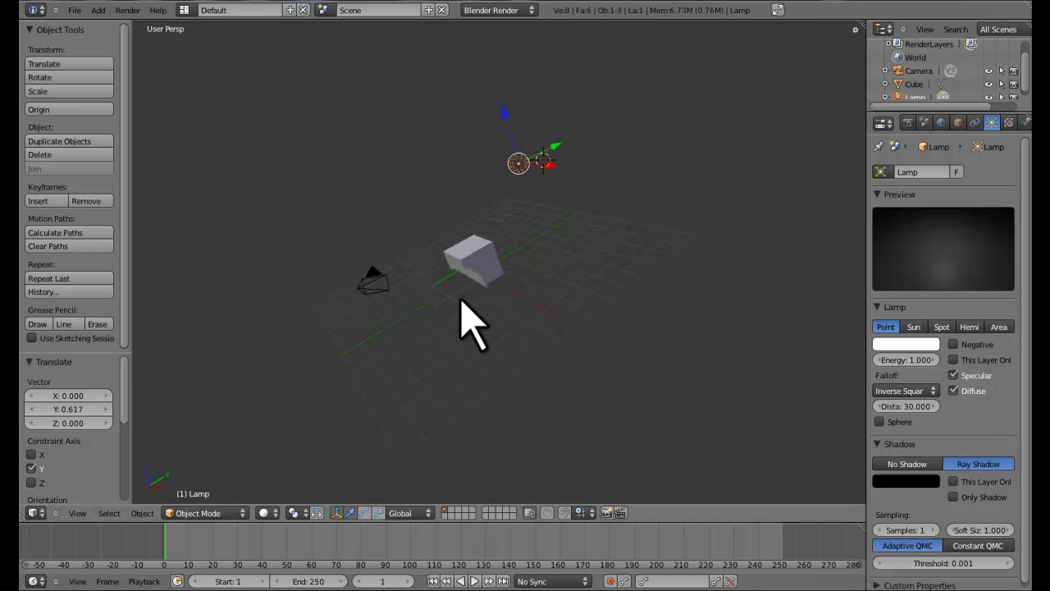
- Select the cube and move it about 0.81 along the Y axis, trying the Z and X constraints first
{"action": "right_click", "coordinate": [471, 265]}
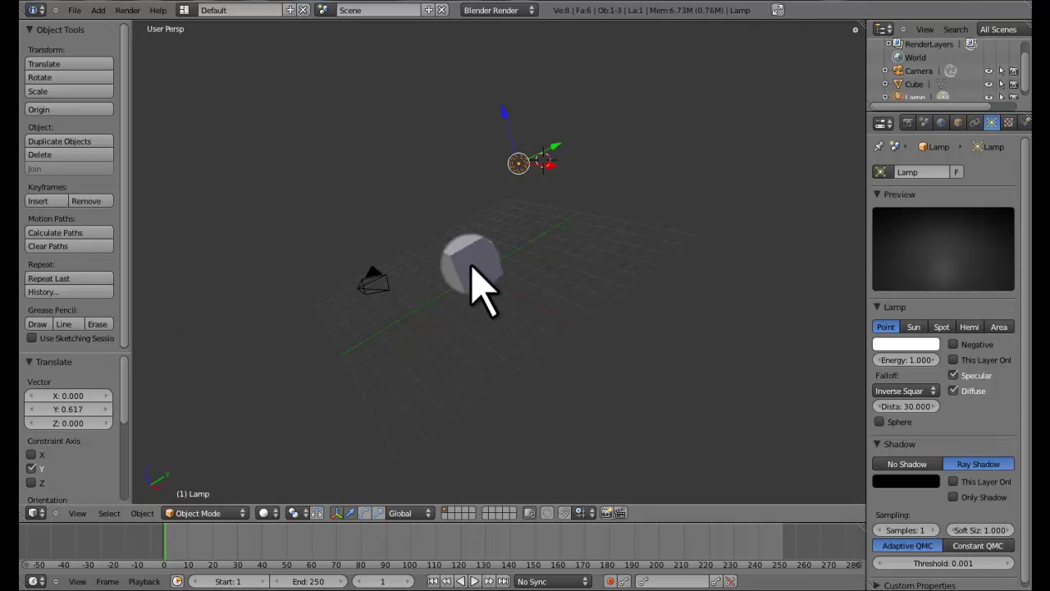
{"action": "scroll", "coordinate": [472, 271], "scroll_direction": "up", "scroll_amount": 4}
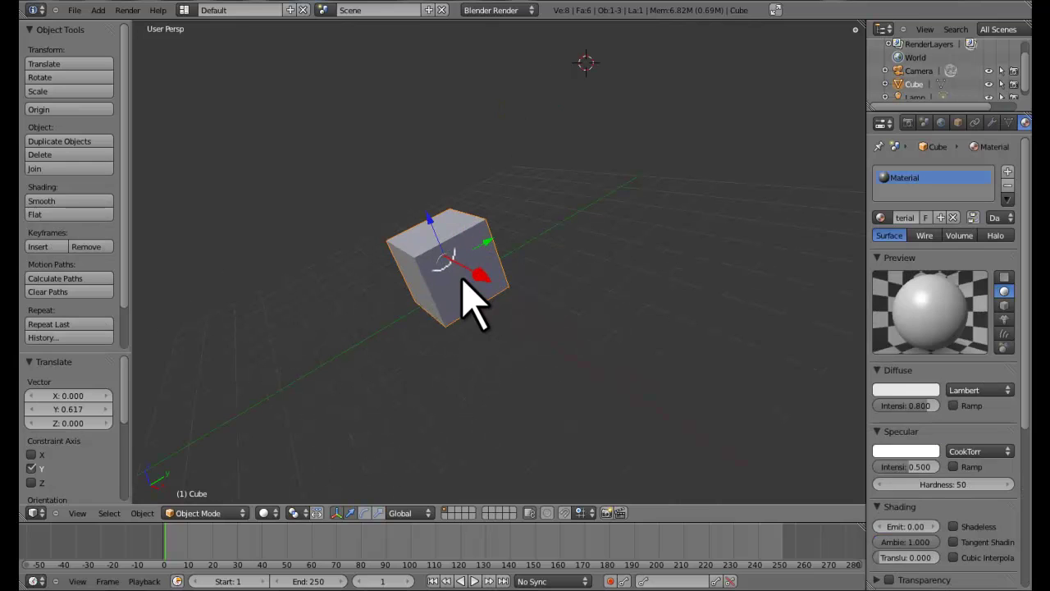
{"action": "key", "text": "g"}
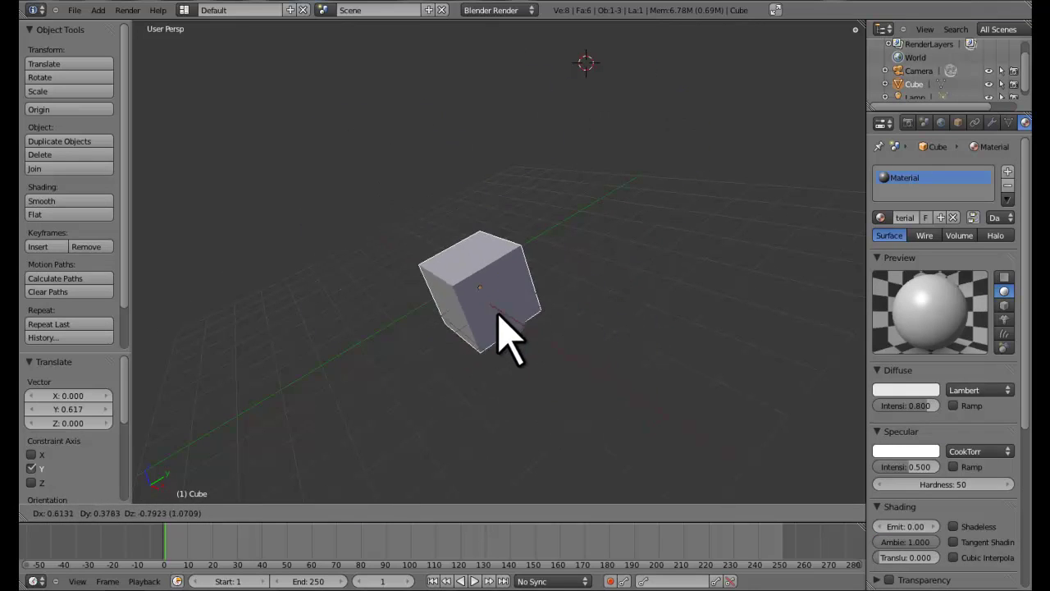
{"action": "key", "text": "z"}
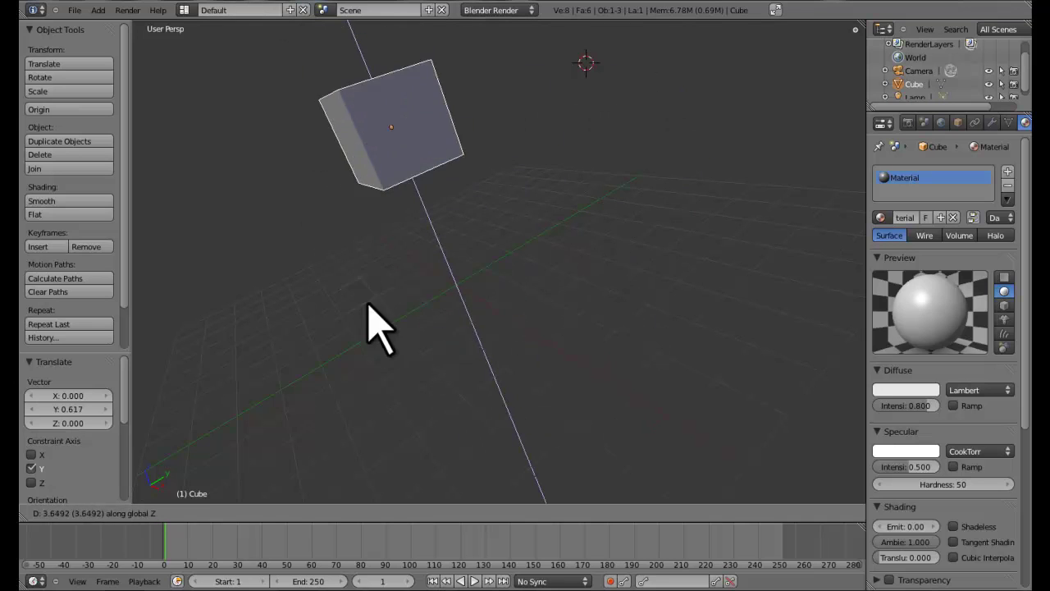
{"action": "key", "text": "x"}
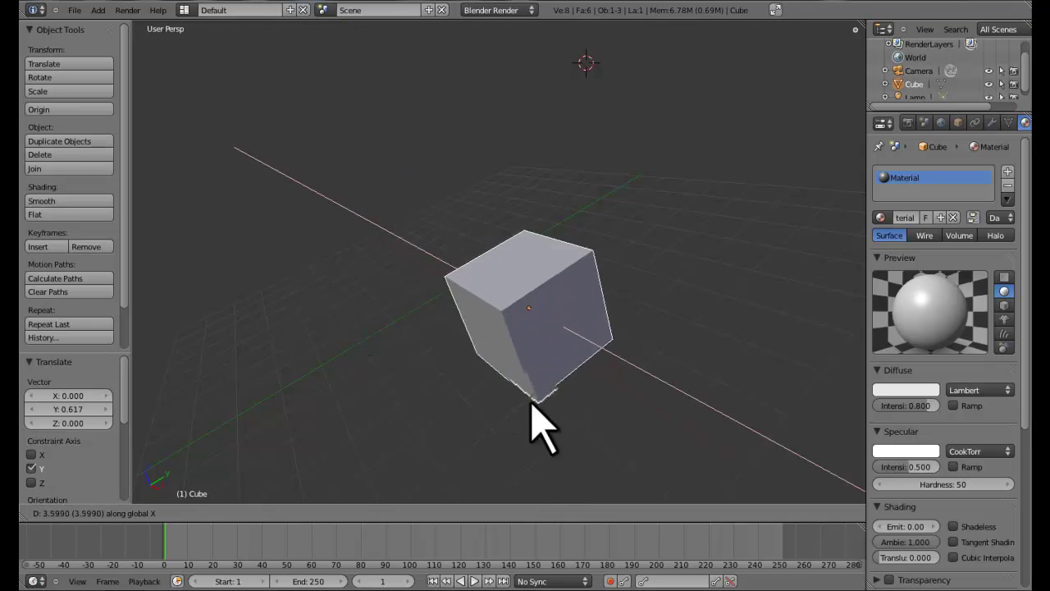
{"action": "key", "text": "y"}
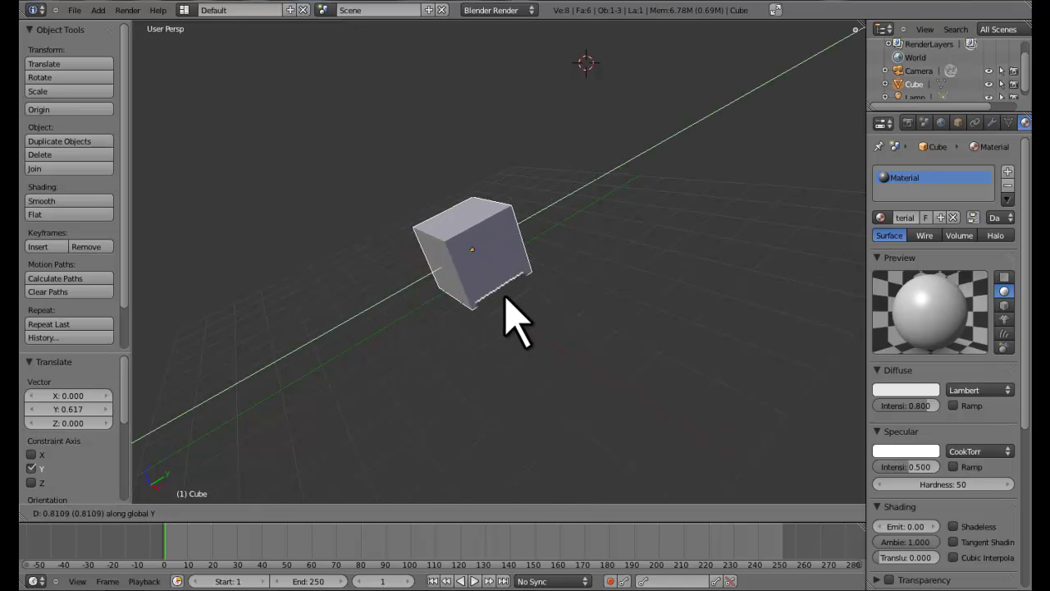
{"action": "left_click", "coordinate": [505, 297]}
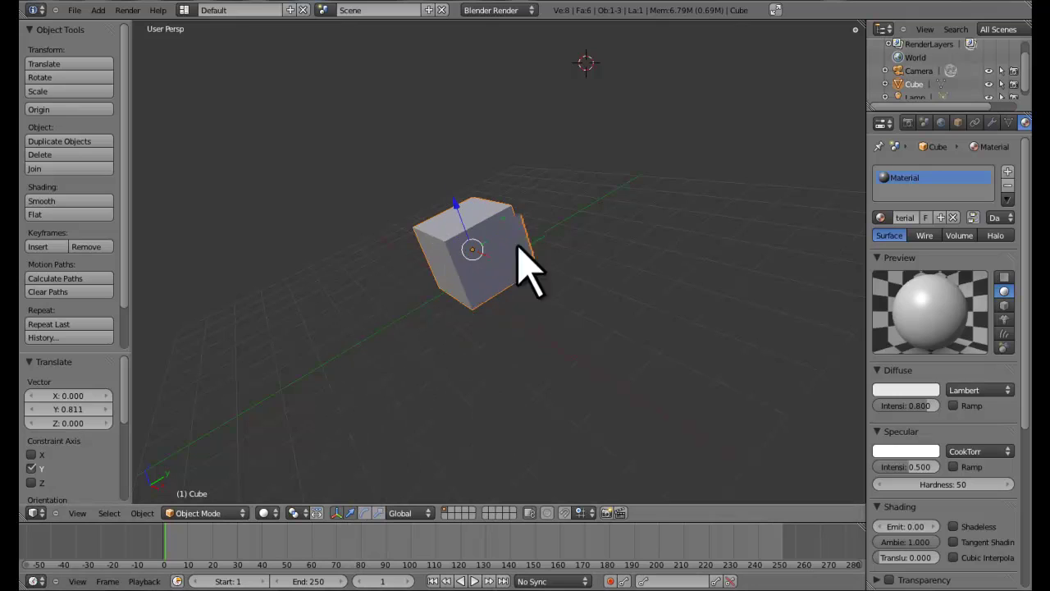
- Hide the transform manipulator and show it again, twice in a row
{"action": "left_click", "coordinate": [350, 513]}
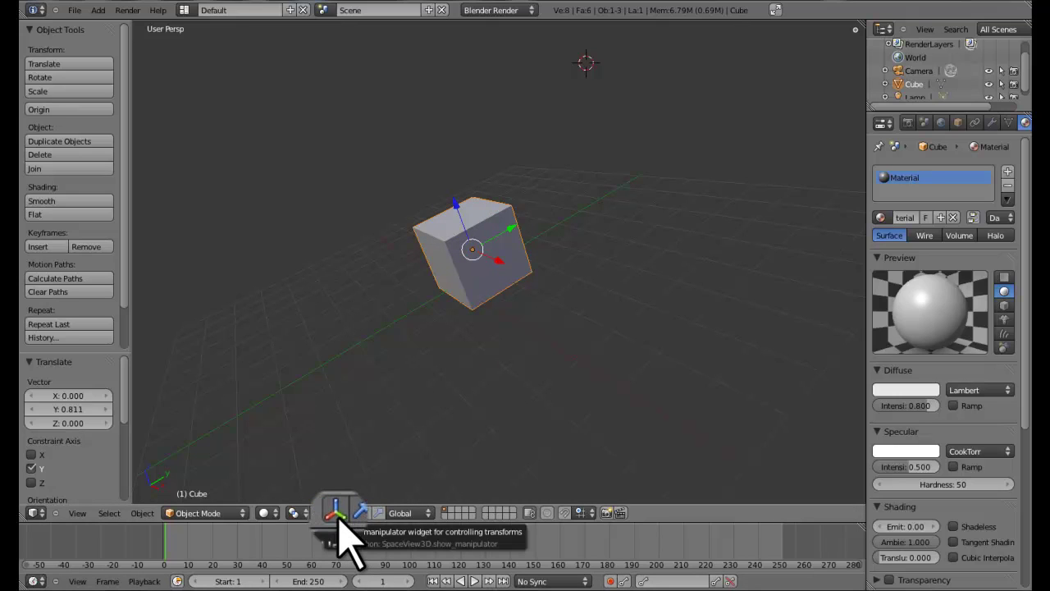
{"action": "left_click", "coordinate": [336, 512]}
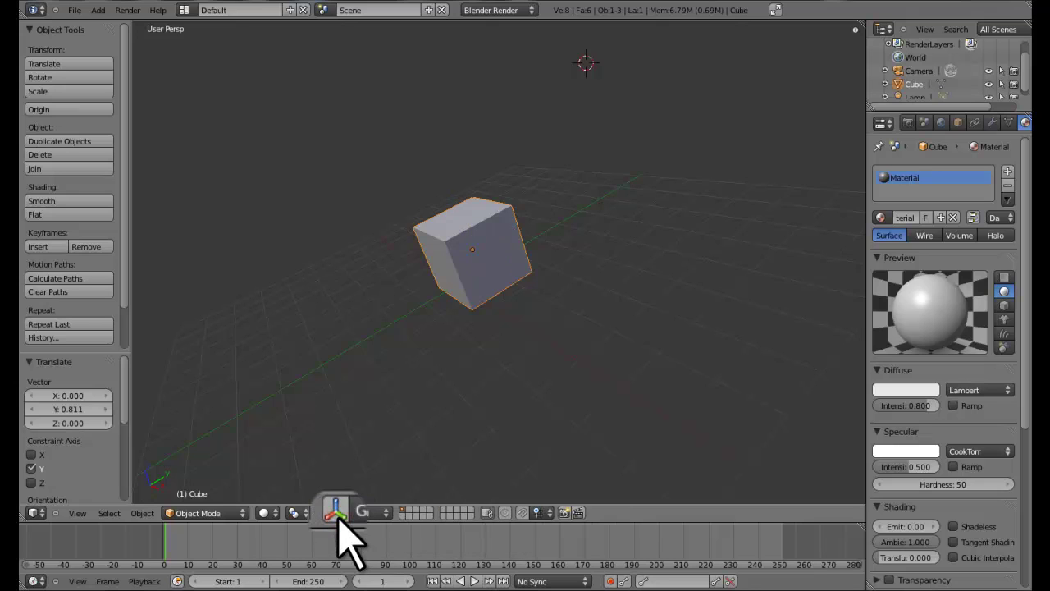
{"action": "left_click", "coordinate": [336, 512]}
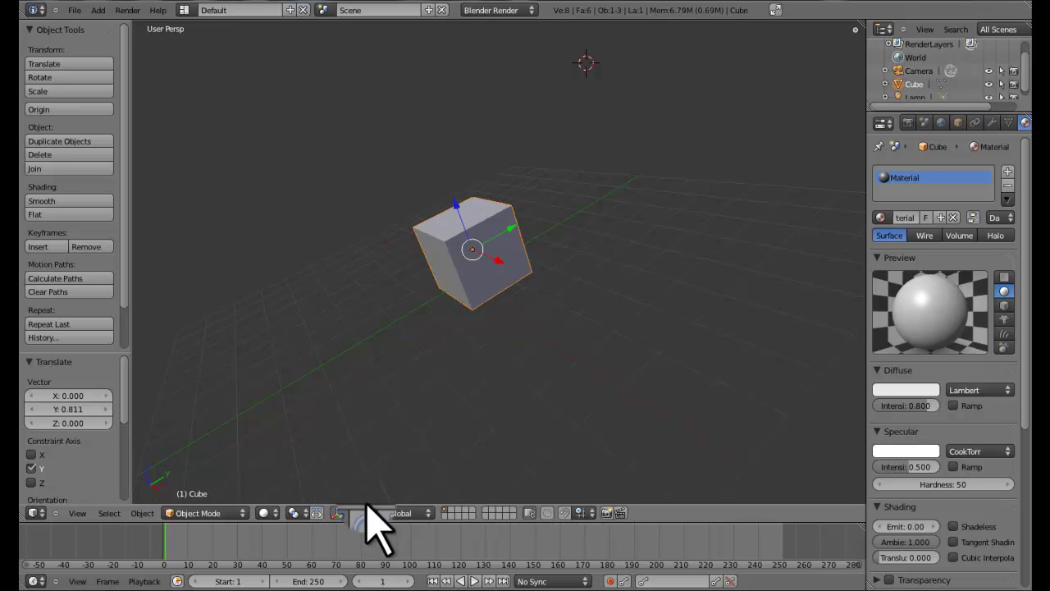
{"action": "left_click", "coordinate": [336, 511]}
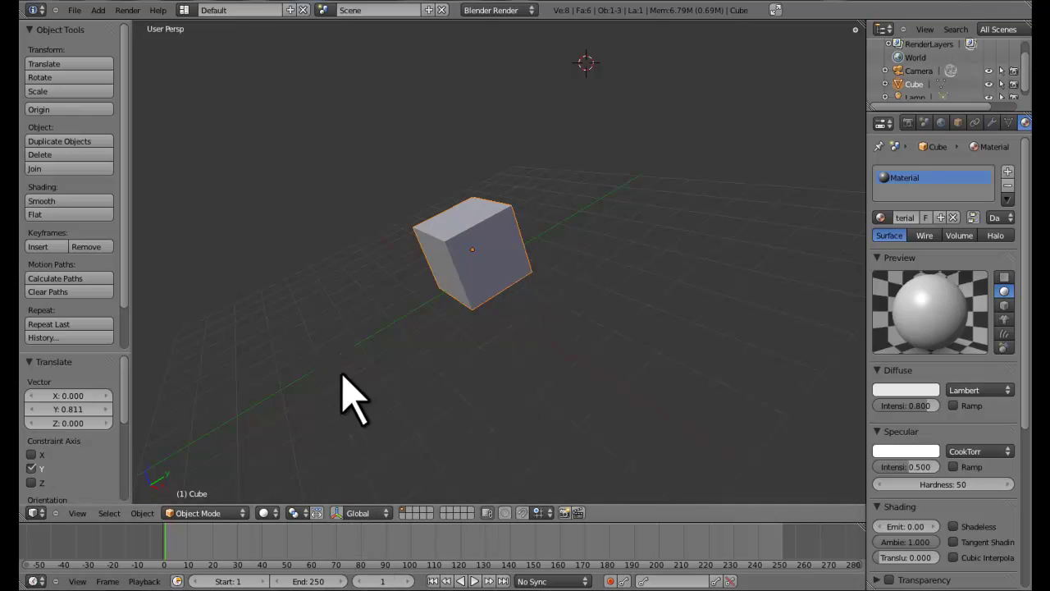
{"action": "left_click", "coordinate": [336, 512]}
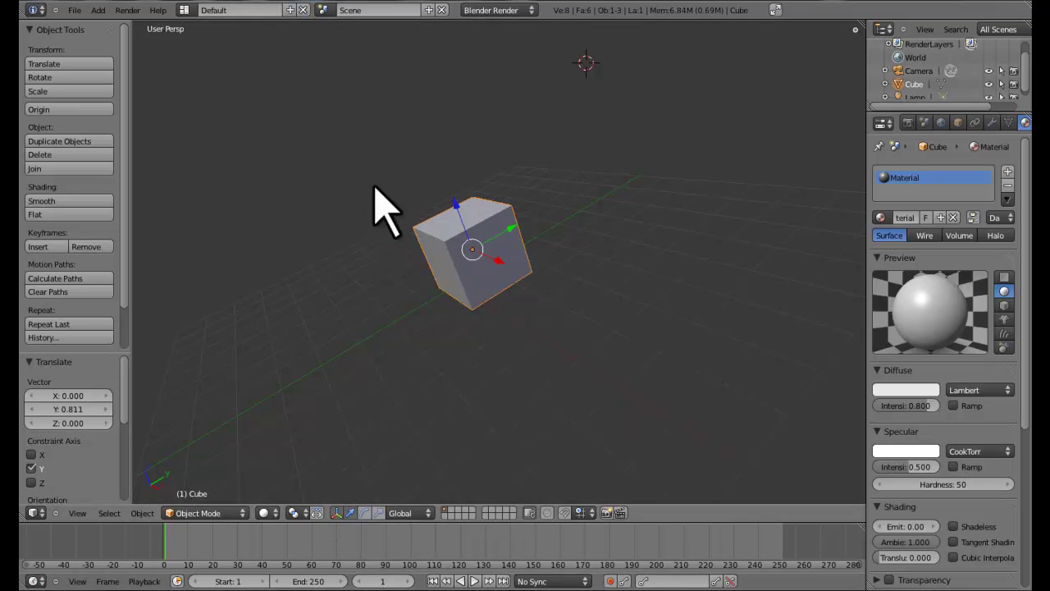
- Switch to the rotate manipulator and rotate the cube around the Y axis, about -50° around Z and about 78° around X
{"action": "left_click", "coordinate": [365, 516]}
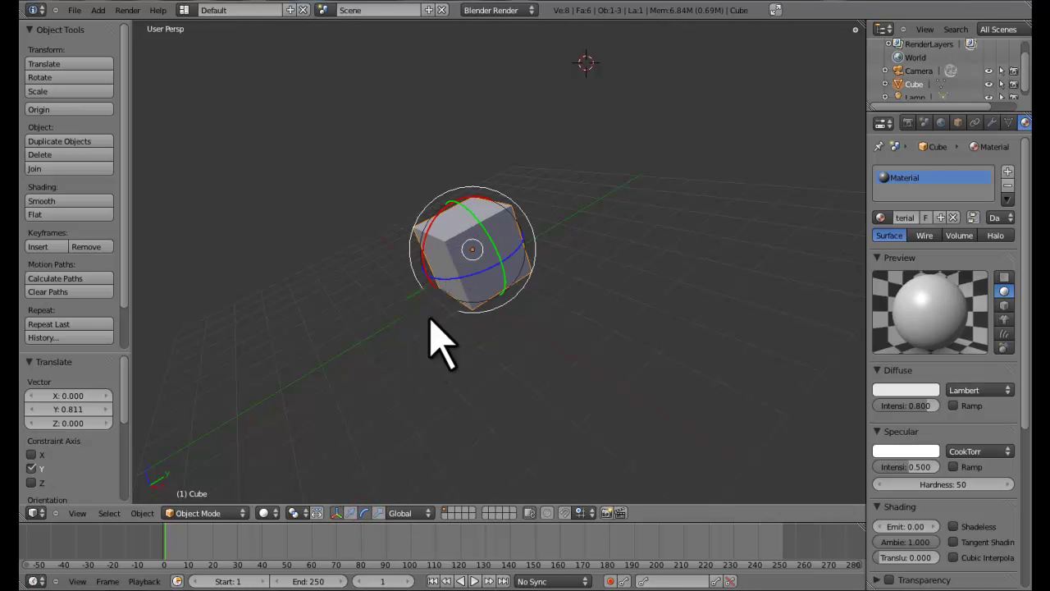
{"action": "middle_click_drag", "start_coordinate": [353, 335], "coordinate": [560, 122]}
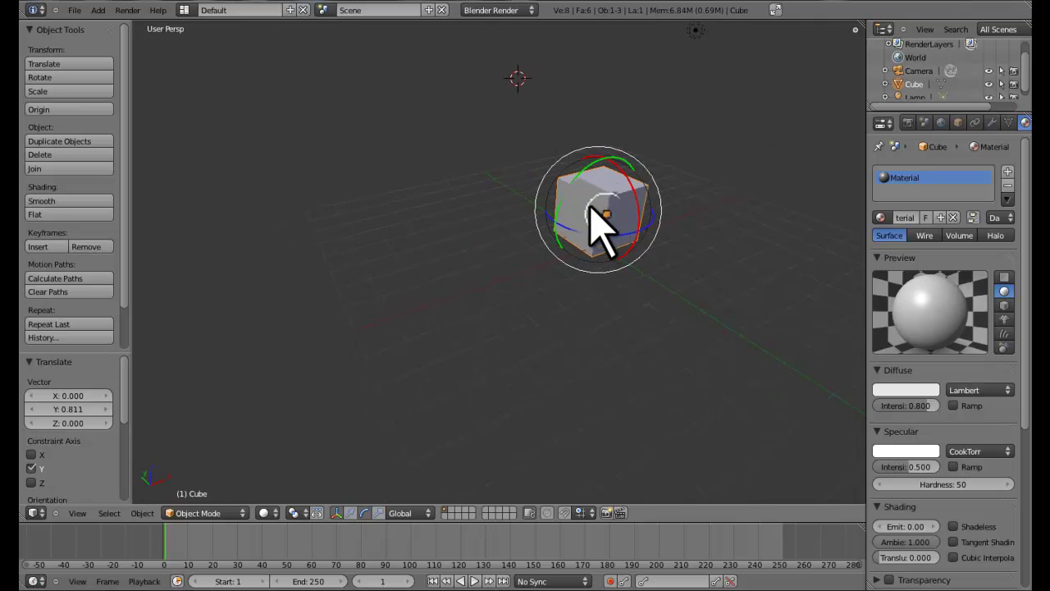
{"action": "left_click_drag", "start_coordinate": [559, 204], "coordinate": [554, 251]}
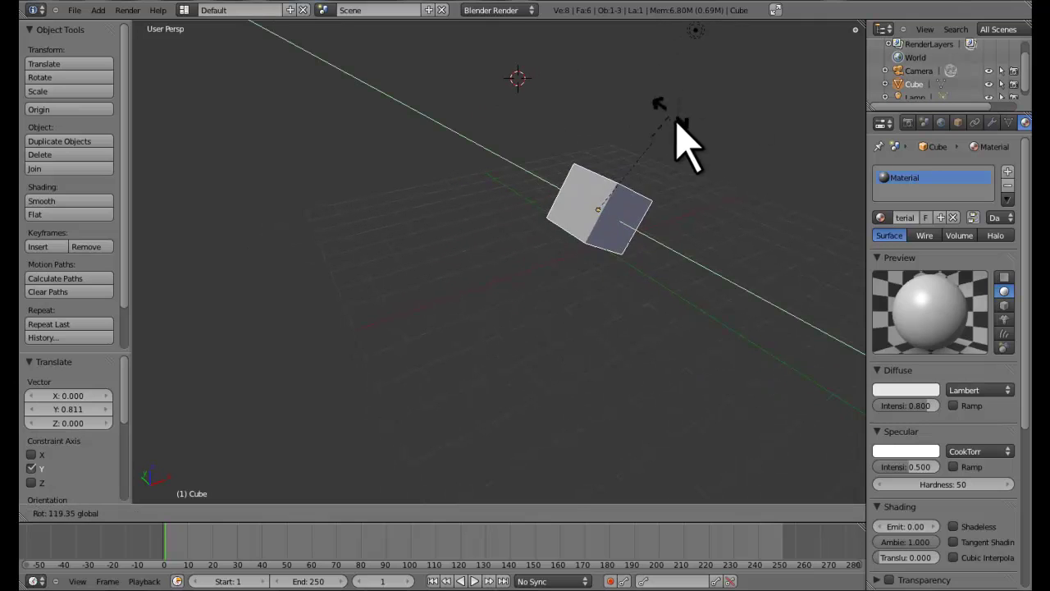
{"action": "left_click_drag", "start_coordinate": [681, 139], "coordinate": [683, 143]}
{"action": "left_click_drag", "start_coordinate": [603, 237], "coordinate": [565, 262]}
{"action": "left_click_drag", "start_coordinate": [637, 202], "coordinate": [655, 219]}
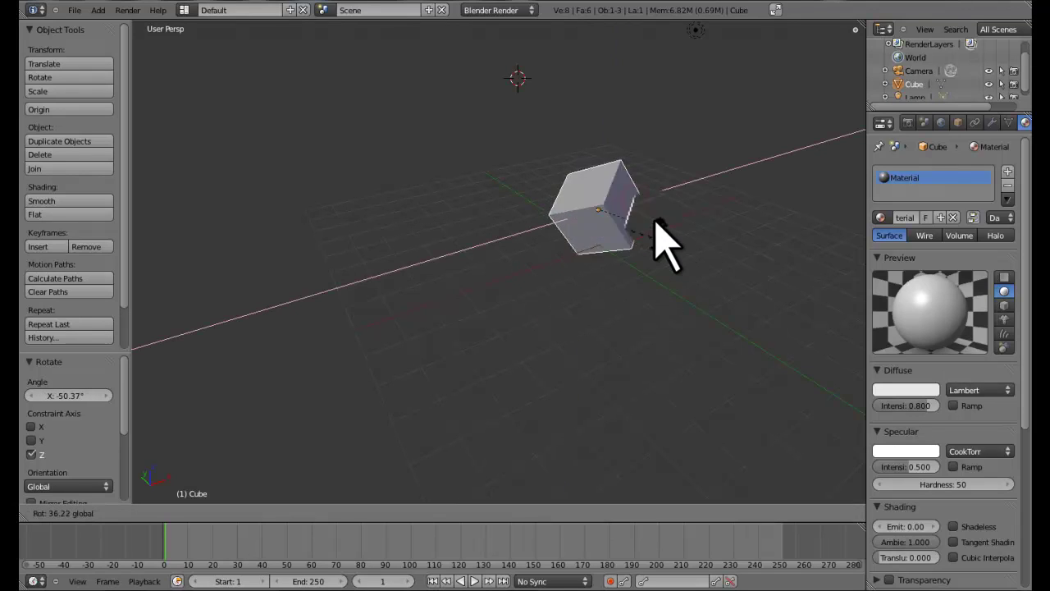
{"action": "left_click_drag", "start_coordinate": [657, 315], "coordinate": [657, 315]}
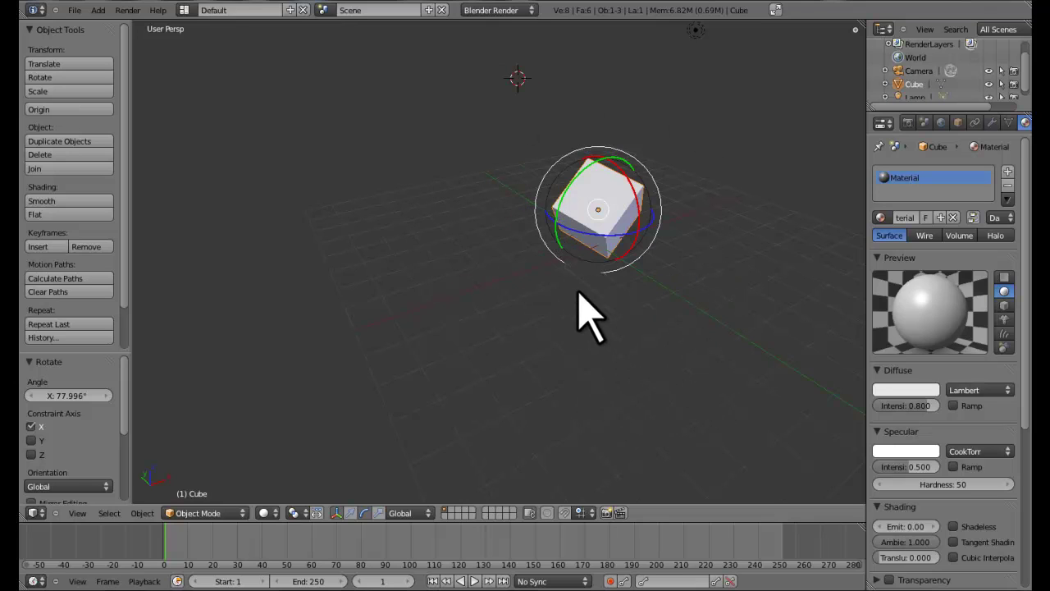
- Rotate the cube around the viewing axis by about -1618° and about -350°, and tumble it freely with a trackball rotation
{"action": "left_click_drag", "start_coordinate": [537, 222], "coordinate": [768, 225]}
{"action": "middle_click_drag", "start_coordinate": [779, 286], "coordinate": [670, 307]}
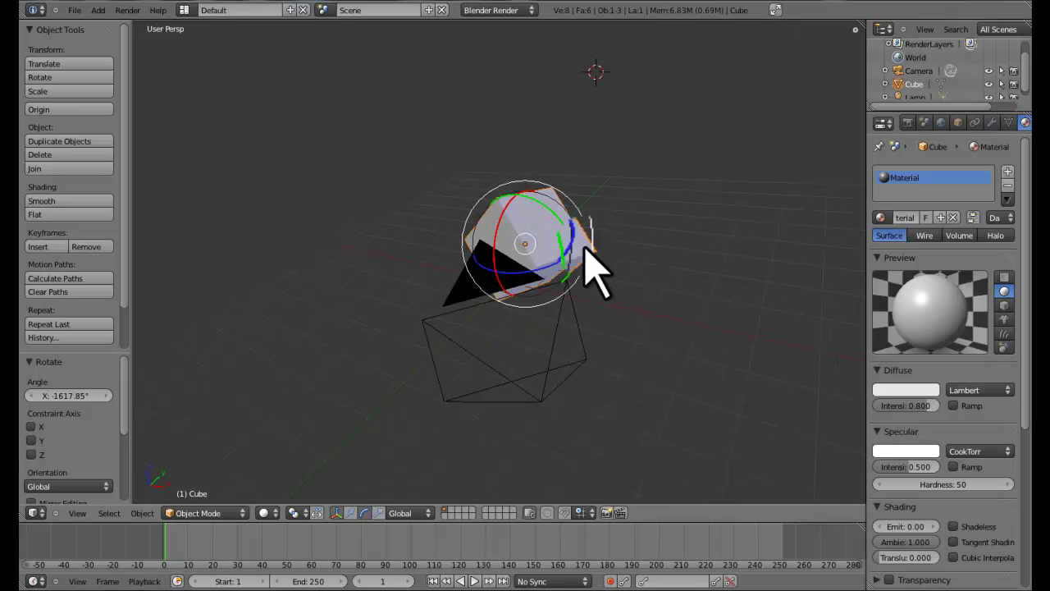
{"action": "left_click_drag", "start_coordinate": [584, 232], "coordinate": [668, 274]}
{"action": "middle_click_drag", "start_coordinate": [717, 240], "coordinate": [633, 276]}
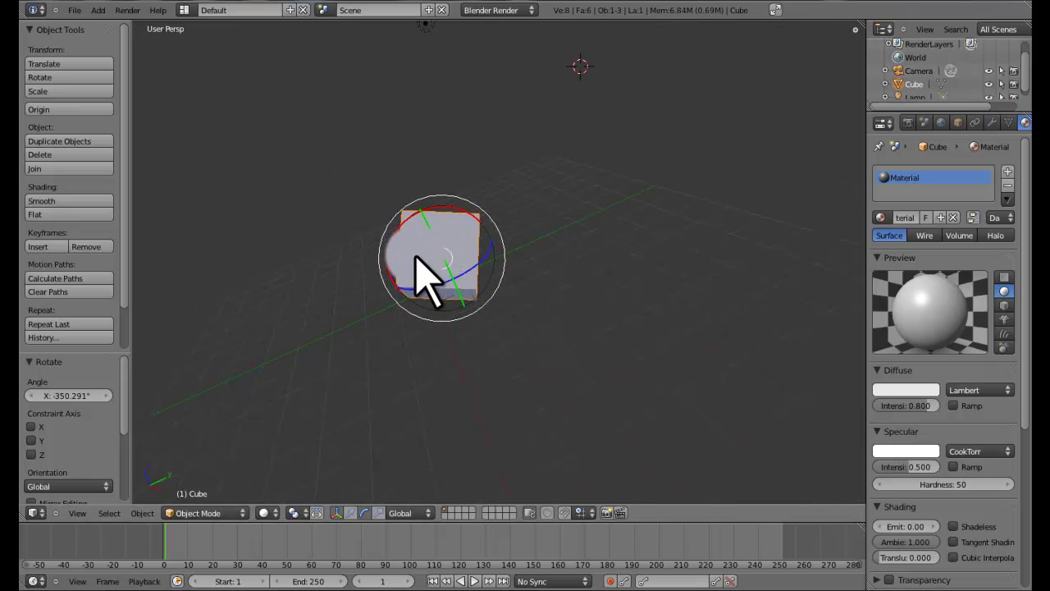
{"action": "left_click_drag", "start_coordinate": [434, 265], "coordinate": [391, 344]}
{"action": "left_click_drag", "start_coordinate": [639, 252], "coordinate": [503, 161]}
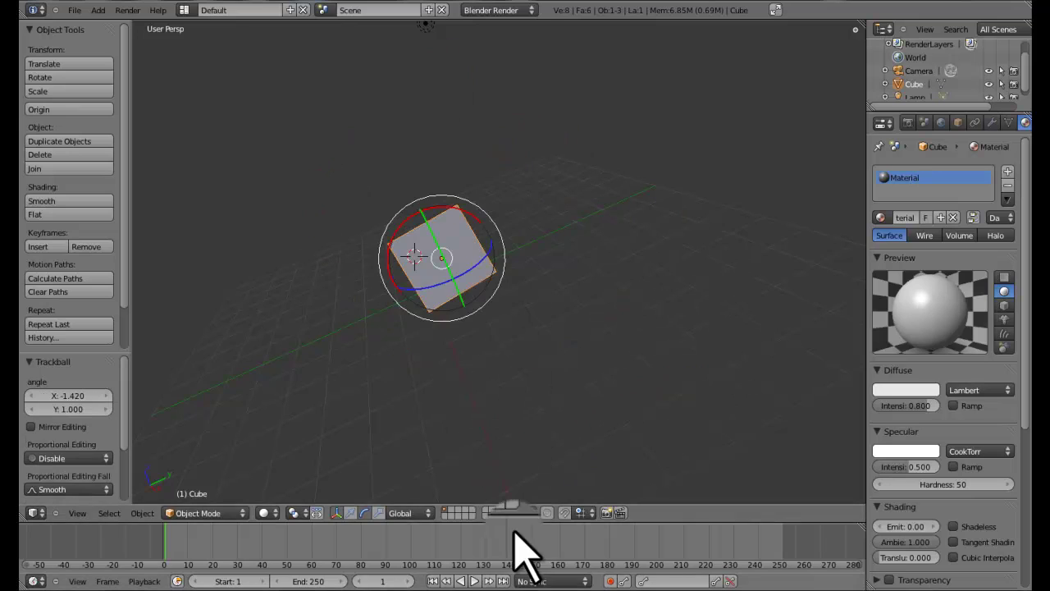
- Switch to the scale manipulator and stretch the cube along its axes, including a factor of about 3.19 along X
{"action": "left_click", "coordinate": [379, 517]}
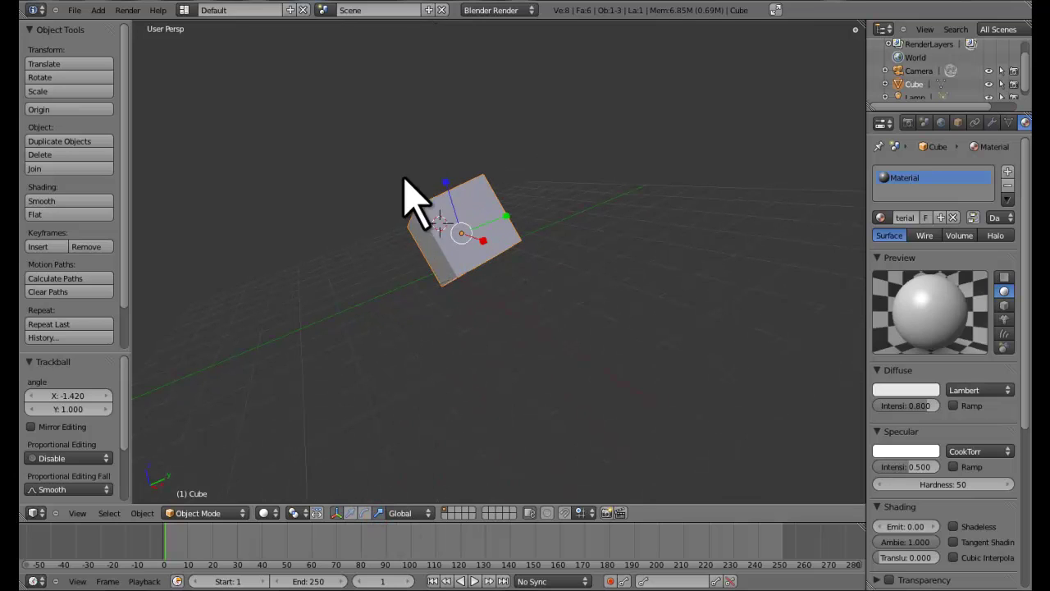
{"action": "left_click_drag", "start_coordinate": [448, 182], "coordinate": [511, 248]}
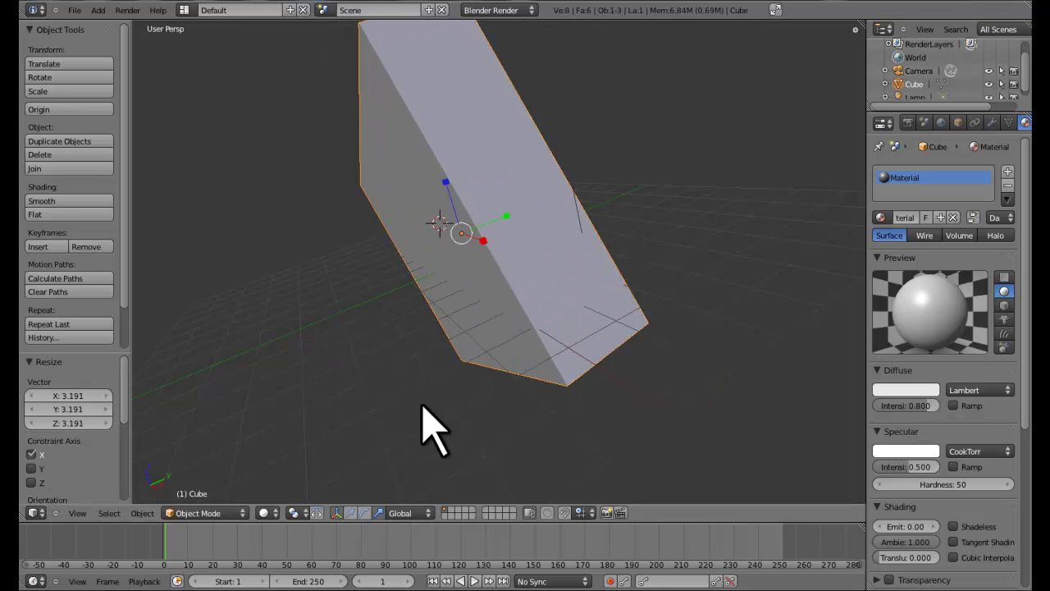
{"action": "middle_click_drag", "start_coordinate": [355, 323], "coordinate": [530, 318]}
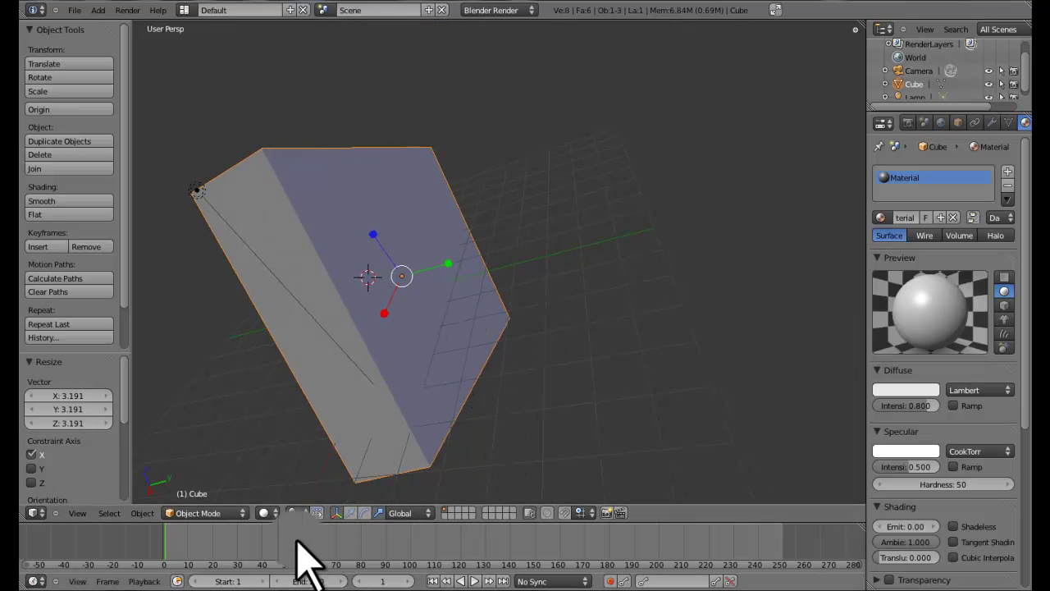
- Switch the stretched cube to Edit Mode and deselect all of its geometry
{"action": "left_click", "coordinate": [246, 512]}
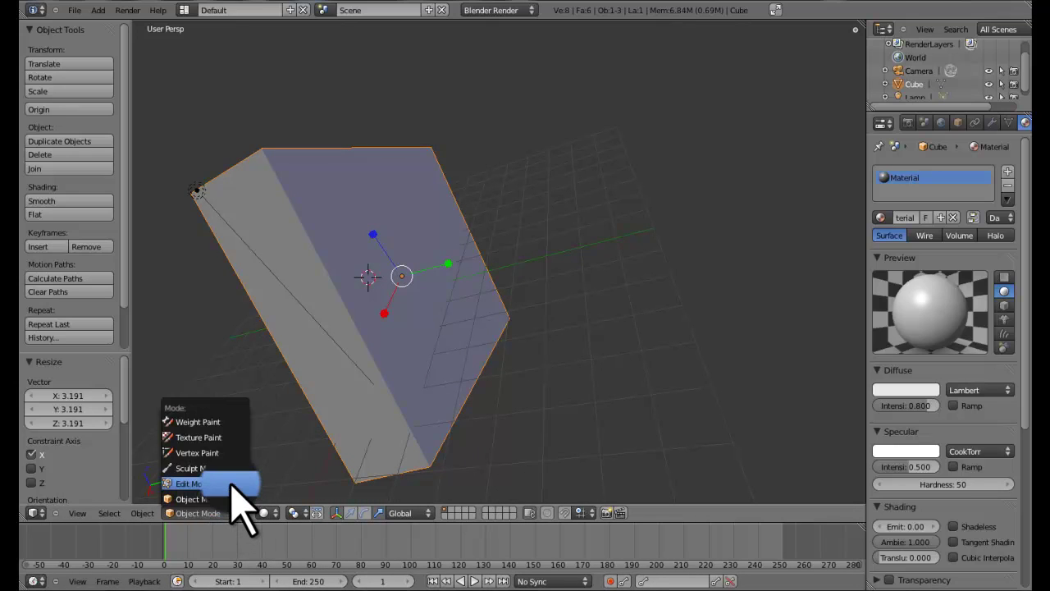
{"action": "left_click", "coordinate": [189, 484]}
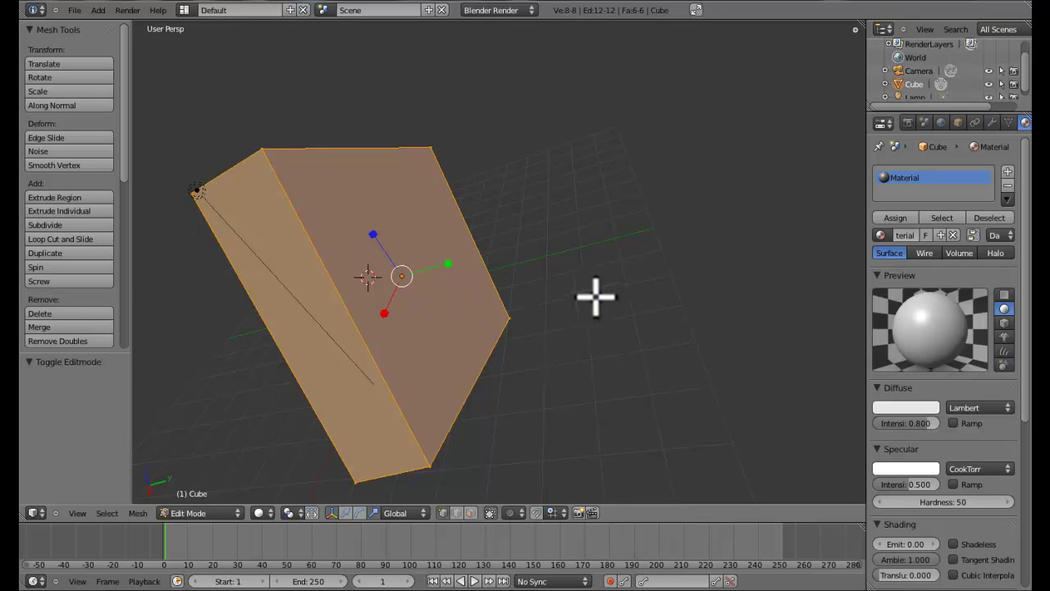
{"action": "key", "text": "a"}
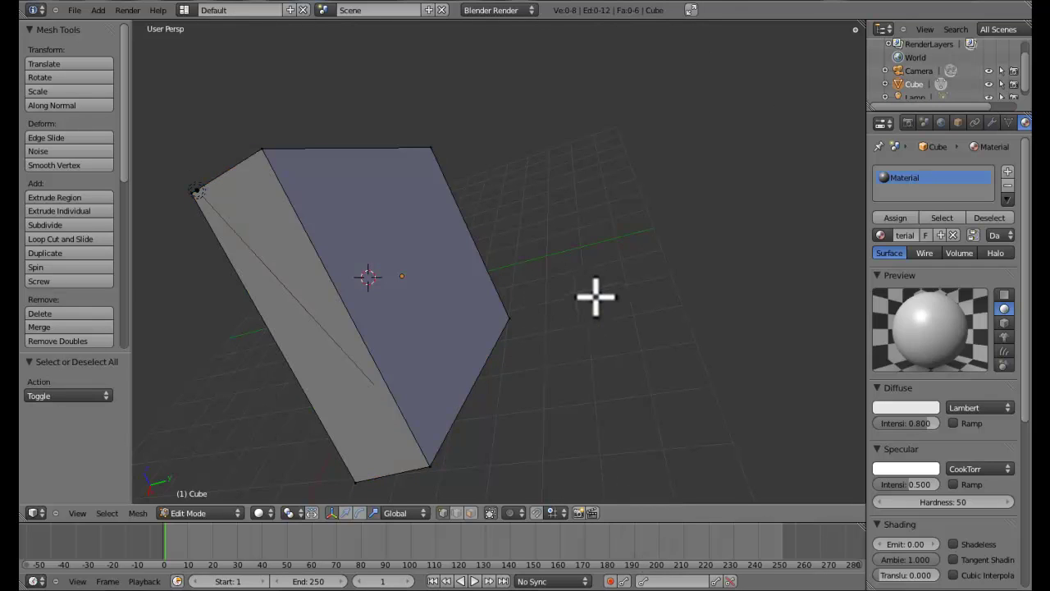
- Select an upper corner vertex and move it with the translate manipulator, including about -0.11 along Z and 0.03 along X
{"action": "middle_click_drag", "start_coordinate": [292, 275], "coordinate": [418, 298]}
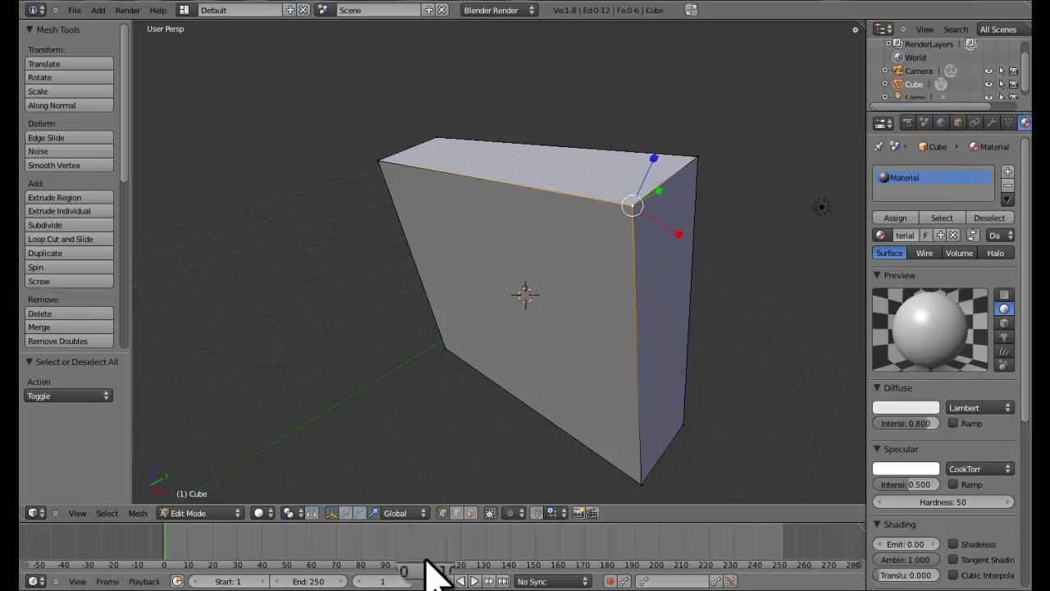
{"action": "left_click", "coordinate": [348, 512]}
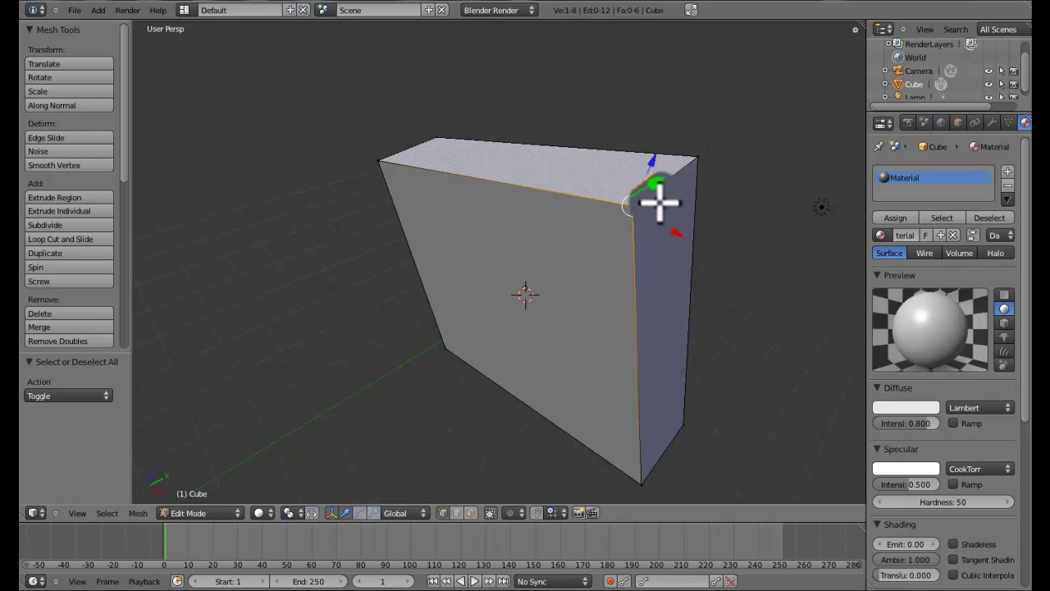
{"action": "mouse_move", "coordinate": [659, 201]}
{"action": "left_mouse_down"}
{"action": "mouse_move", "coordinate": [556, 253]}
{"action": "mouse_move", "coordinate": [664, 183]}
{"action": "mouse_move", "coordinate": [662, 152]}
{"action": "mouse_move", "coordinate": [651, 191]}
{"action": "left_mouse_up"}
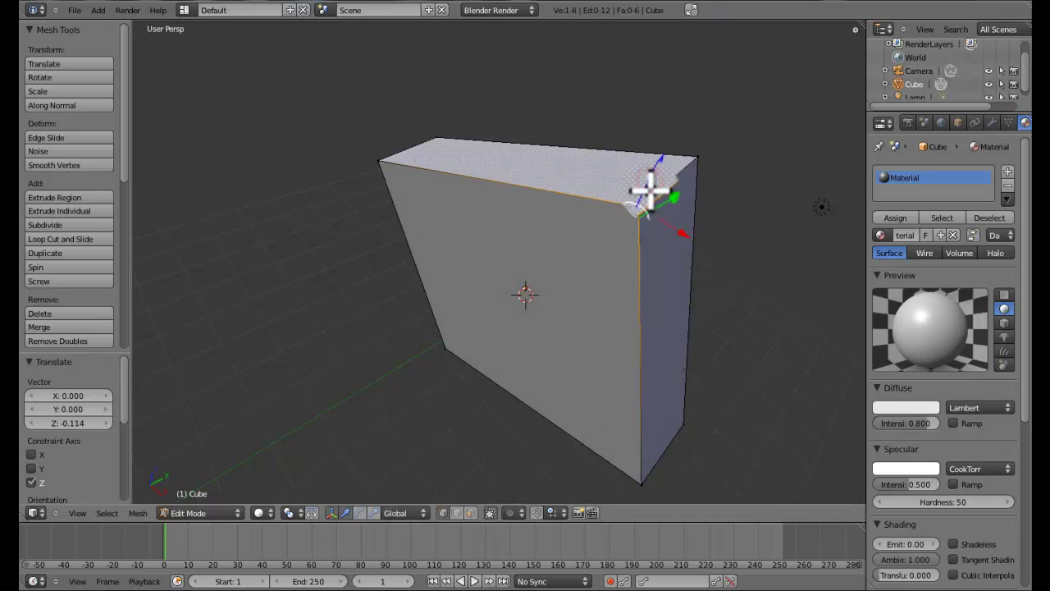
{"action": "left_click_drag", "start_coordinate": [681, 231], "coordinate": [669, 220]}
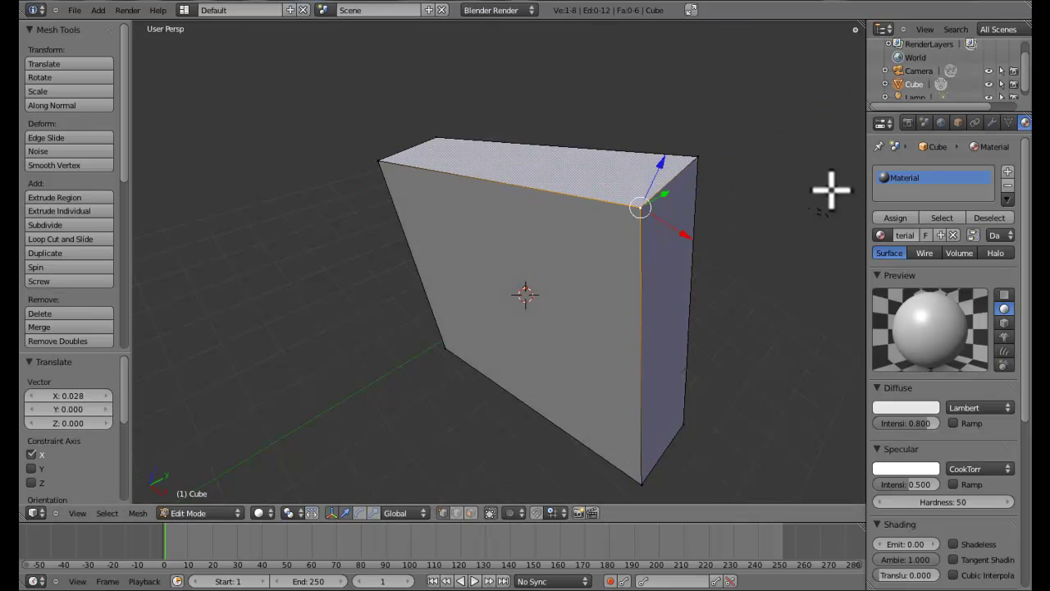
- Display the edited mesh in wireframe shading and return it to solid shading
{"action": "middle_click_drag", "start_coordinate": [832, 190], "coordinate": [727, 229]}
{"action": "middle_click_drag", "start_coordinate": [574, 283], "coordinate": [621, 236]}
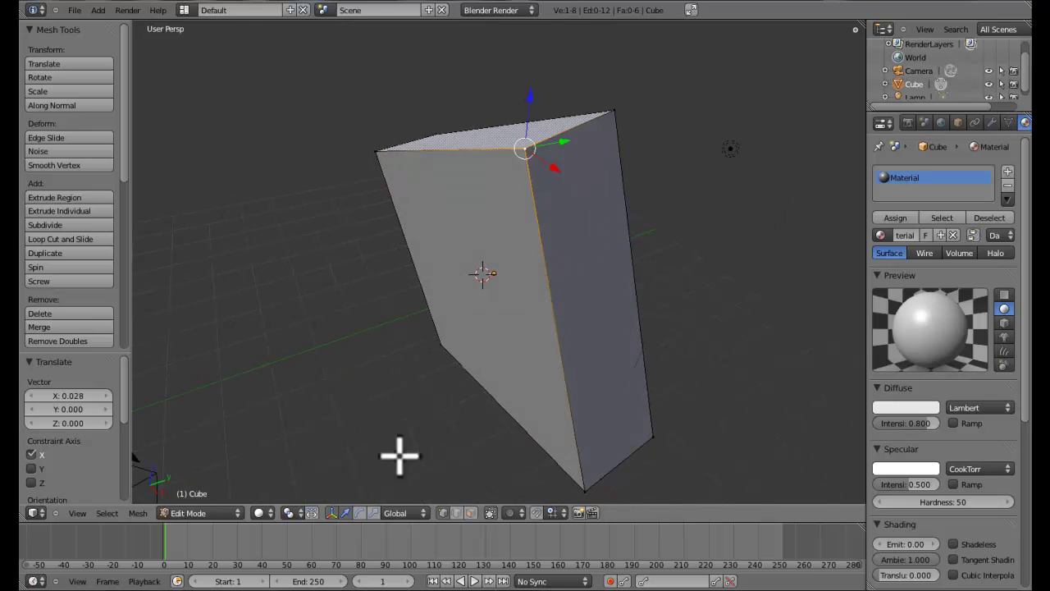
{"action": "middle_click_drag", "start_coordinate": [683, 206], "coordinate": [607, 277]}
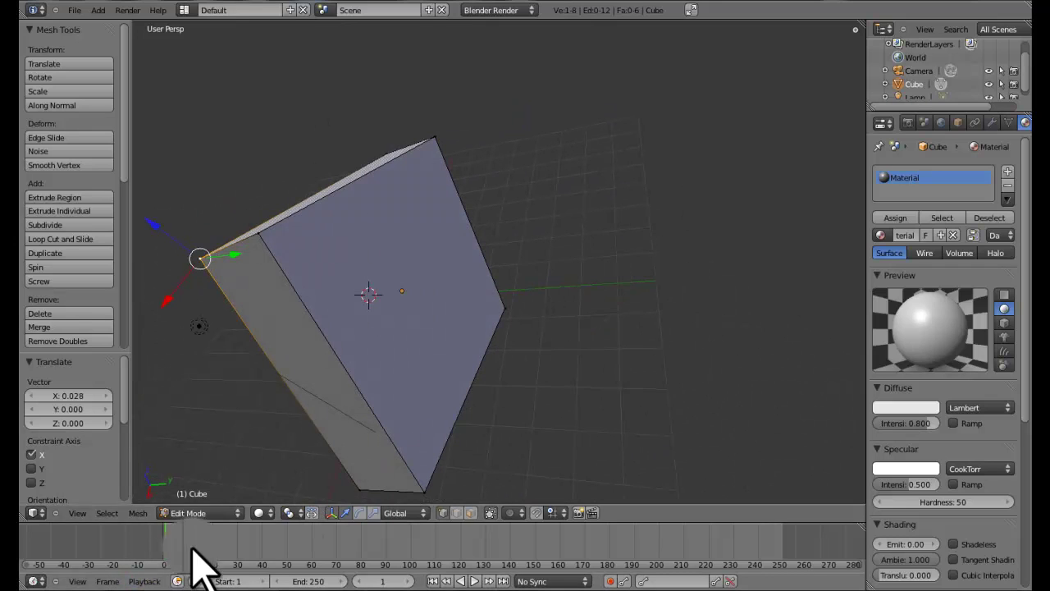
{"action": "left_click", "coordinate": [264, 513]}
{"action": "left_click", "coordinate": [273, 490]}
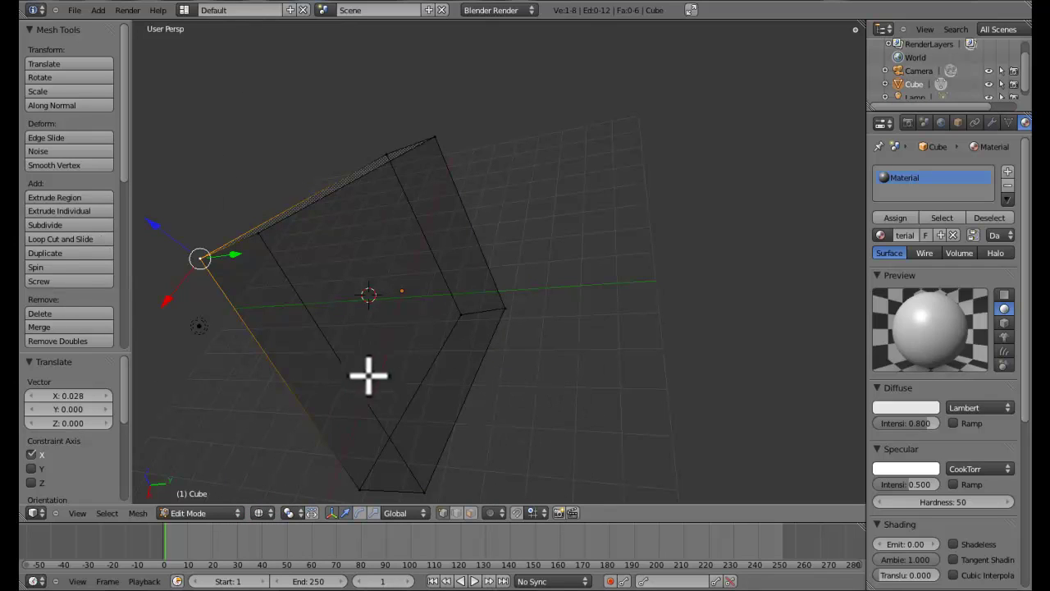
{"action": "left_click", "coordinate": [258, 509]}
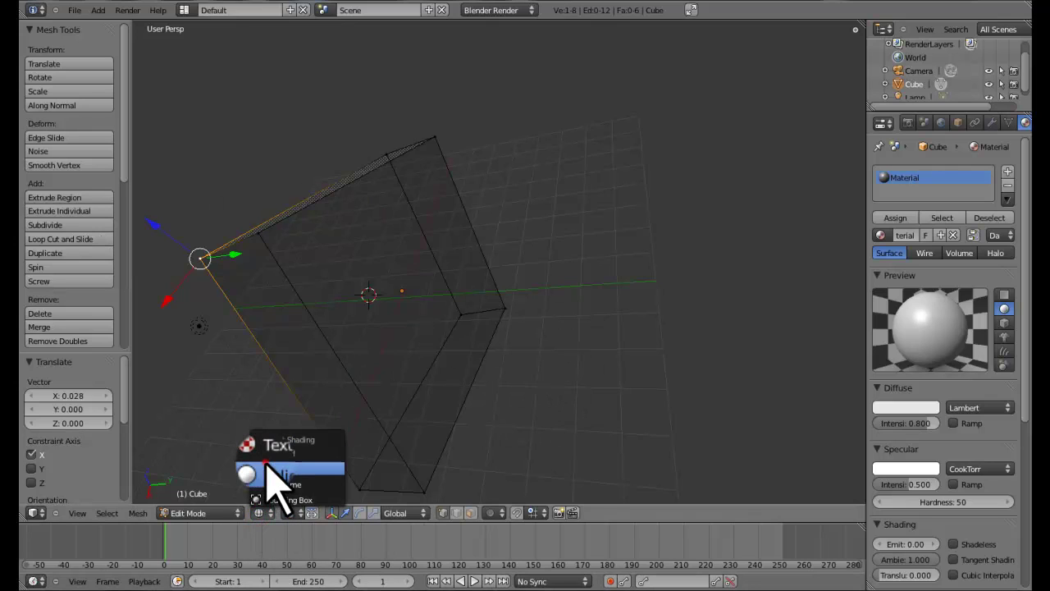
{"action": "left_click", "coordinate": [269, 473]}
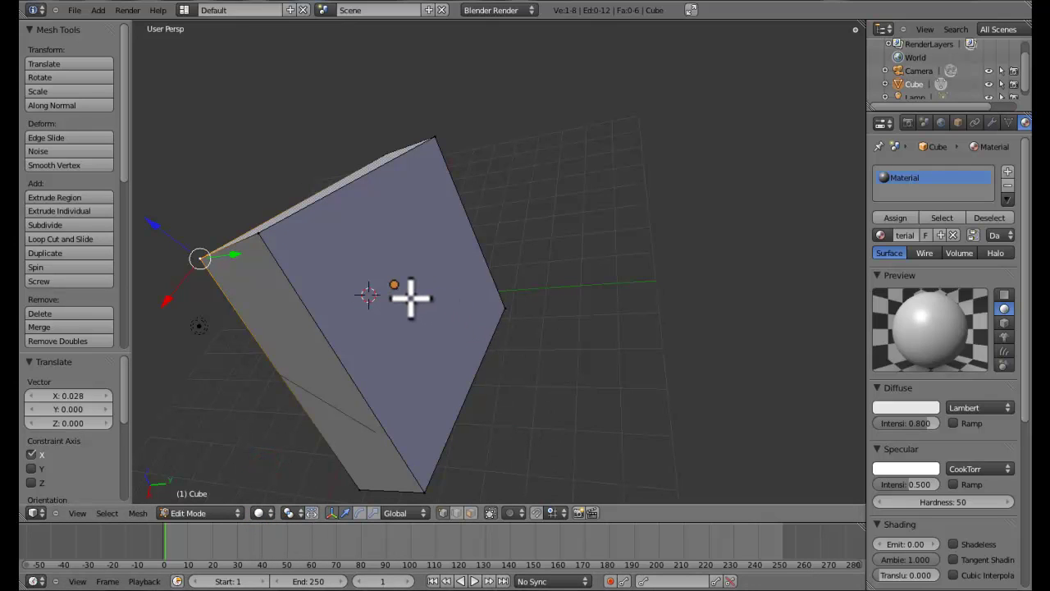
- Compare the mesh in Wireframe and Solid viewport shading, ending in Solid
{"action": "left_click", "coordinate": [258, 512]}
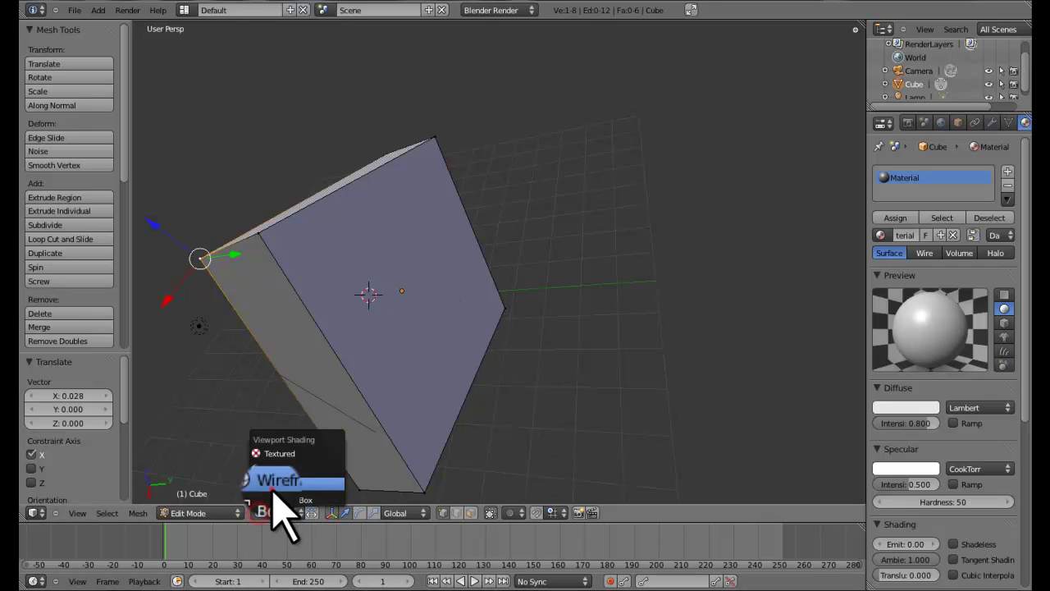
{"action": "left_click", "coordinate": [270, 490]}
{"action": "left_click", "coordinate": [258, 513]}
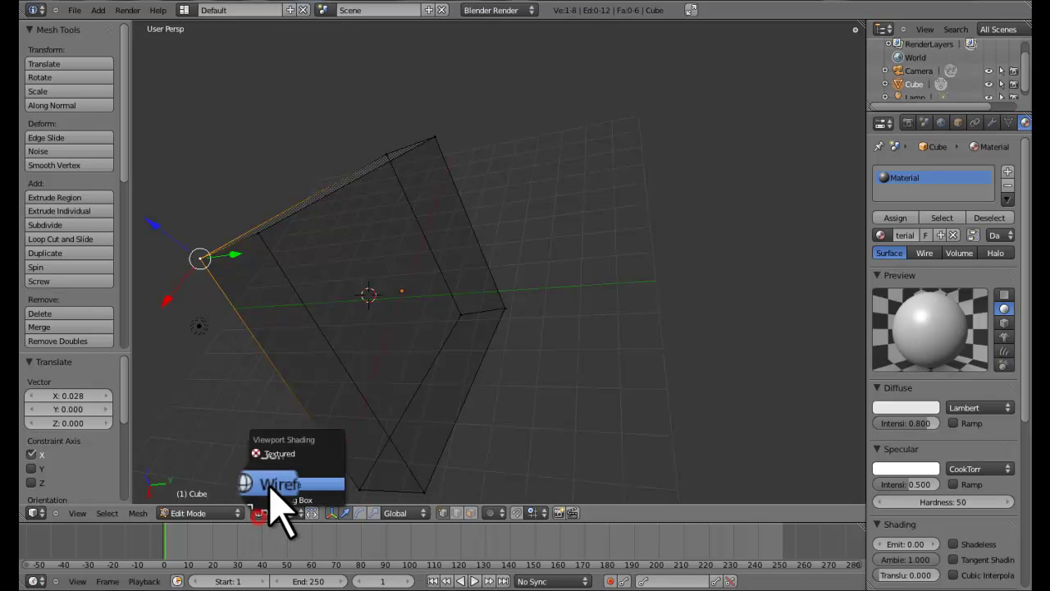
{"action": "left_click", "coordinate": [279, 477]}
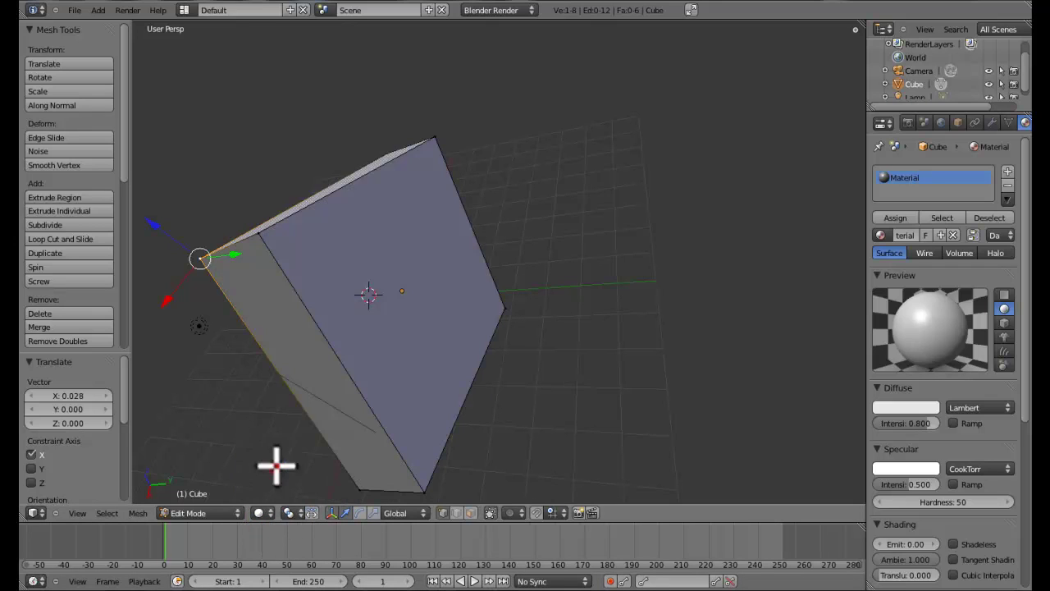
- Allow selection of hidden geometry, then move the hidden back corner vertex about -1.45 along Y and 1.94 along Z
{"action": "left_click", "coordinate": [492, 513]}
{"action": "left_click_drag", "start_coordinate": [515, 313], "coordinate": [488, 295]}
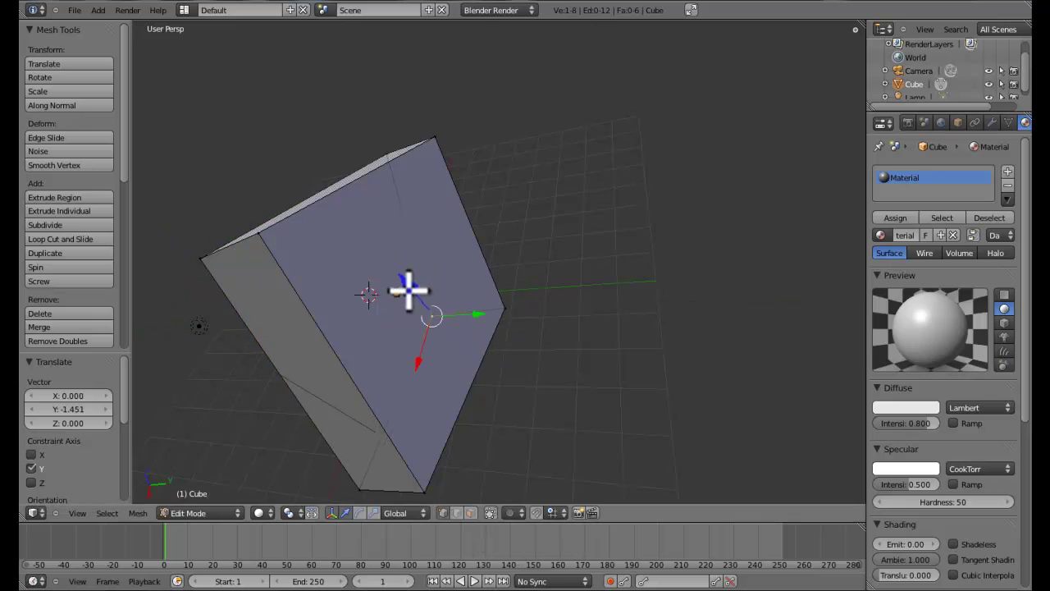
{"action": "left_click_drag", "start_coordinate": [408, 290], "coordinate": [371, 281]}
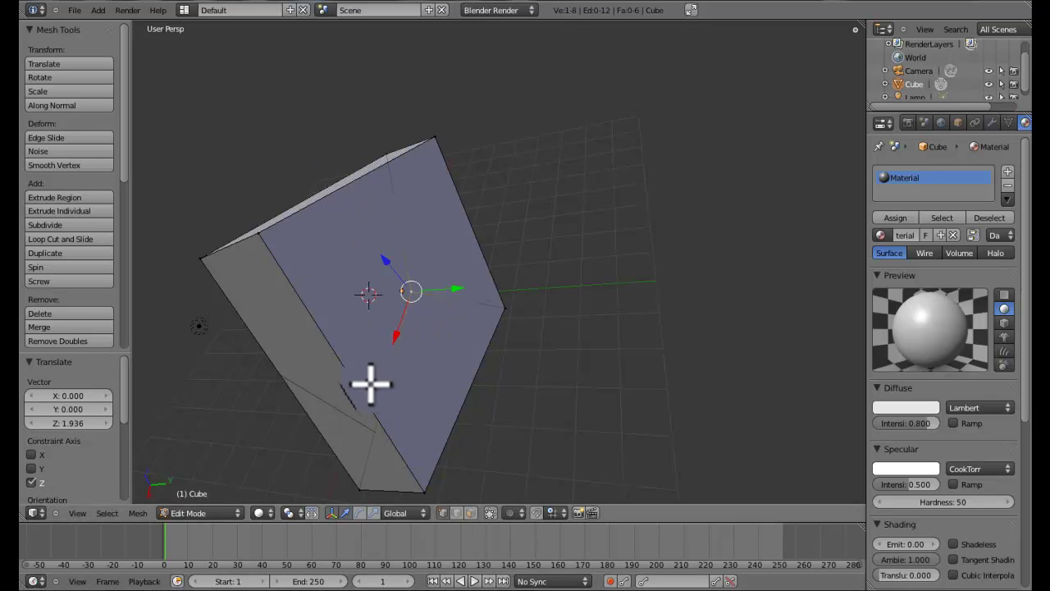
- Switch to edge selection and move the mesh's short top edge about -3.70 along Z
{"action": "middle_click_drag", "start_coordinate": [372, 383], "coordinate": [448, 351]}
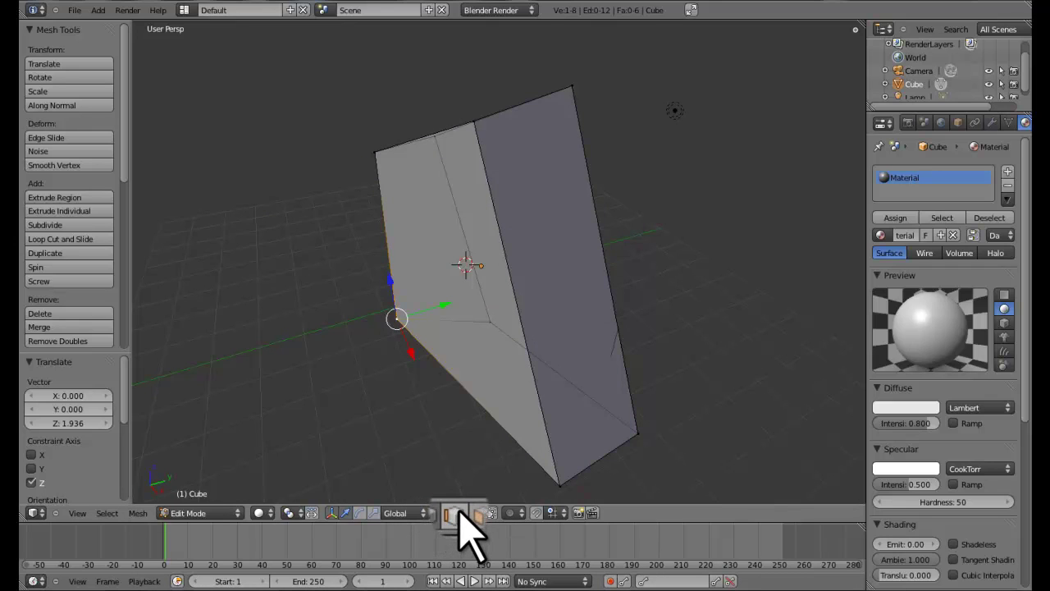
{"action": "left_click", "coordinate": [458, 513]}
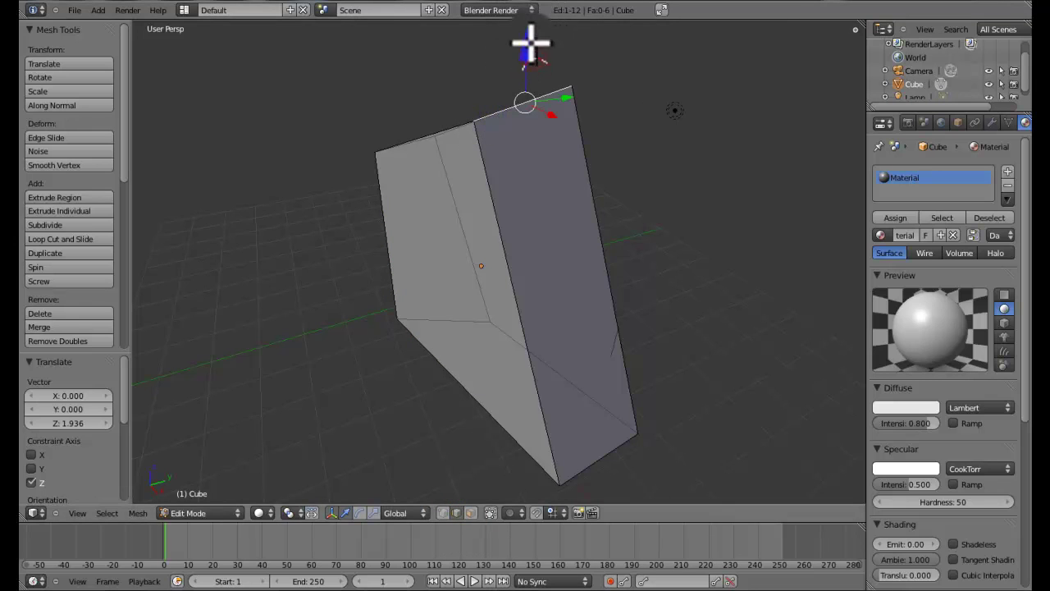
{"action": "left_click_drag", "start_coordinate": [530, 41], "coordinate": [557, 232]}
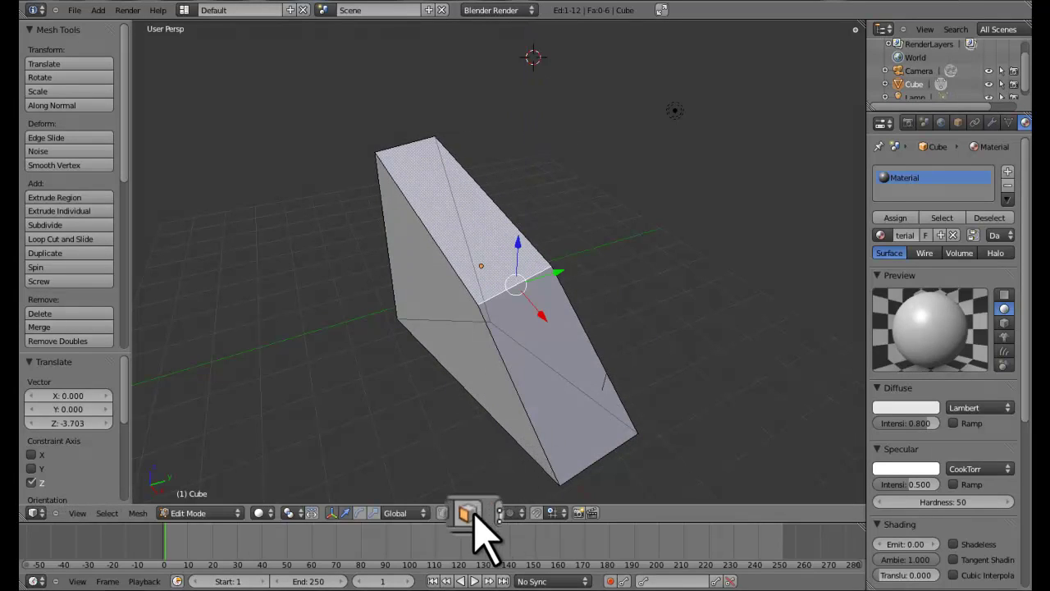
- Switch to face selection, select the large side face and move it, including about 0.57 along Z
{"action": "left_click", "coordinate": [466, 513]}
{"action": "right_click", "coordinate": [429, 284]}
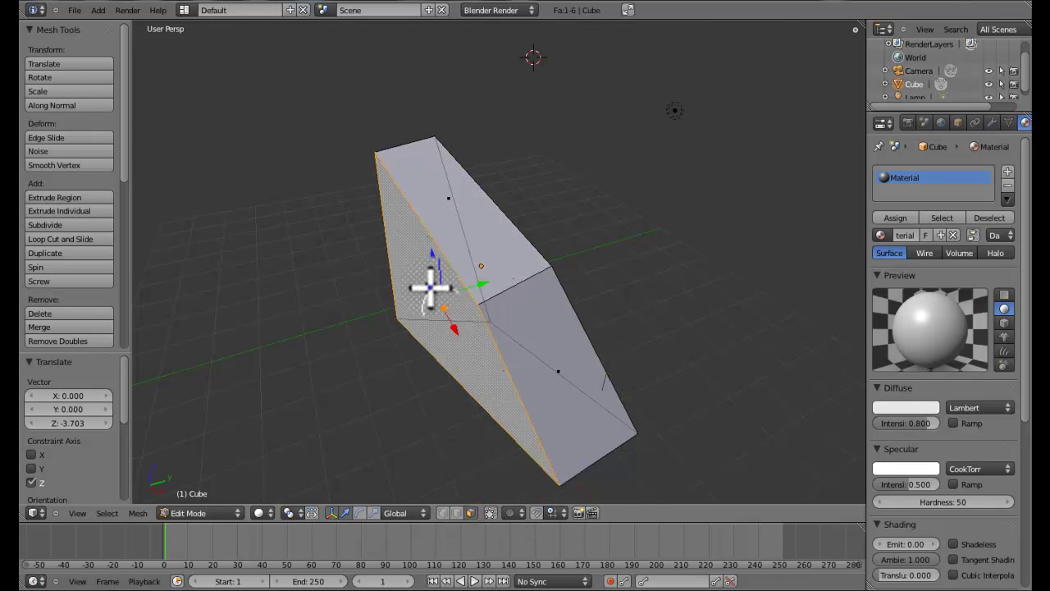
{"action": "left_click_drag", "start_coordinate": [485, 277], "coordinate": [445, 254]}
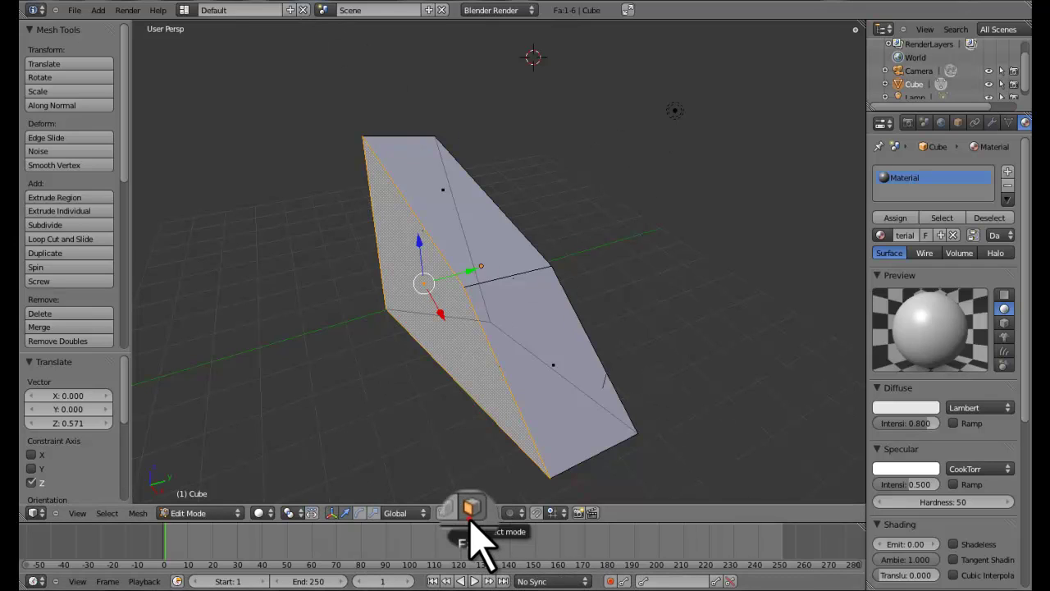
- Restore vertex selection and return the edited cube to Object Mode
{"action": "left_click", "coordinate": [444, 512]}
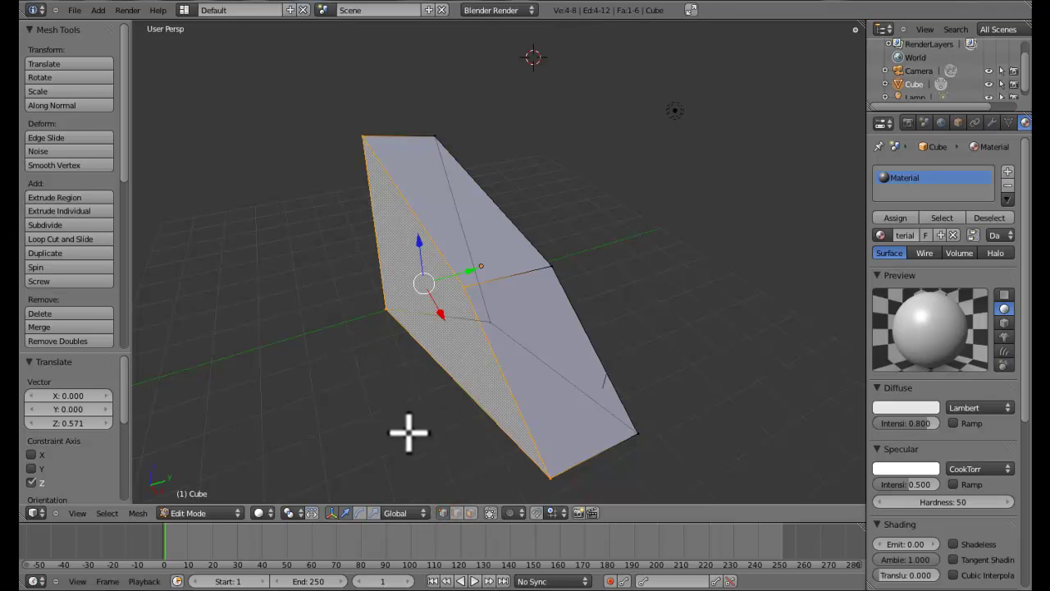
{"action": "key", "text": "Tab"}
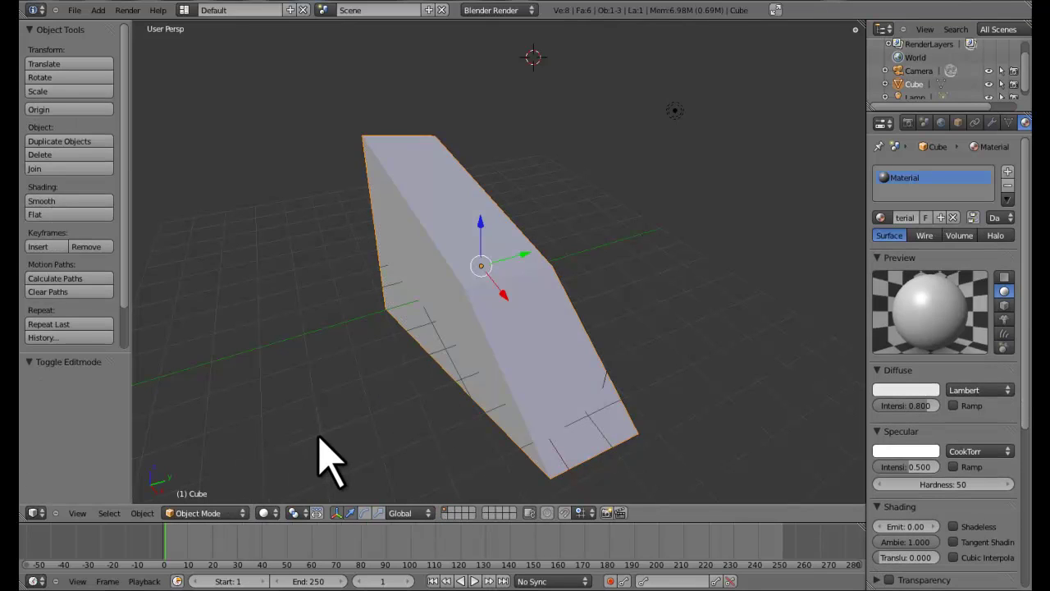
{"action": "left_click", "coordinate": [512, 589]}
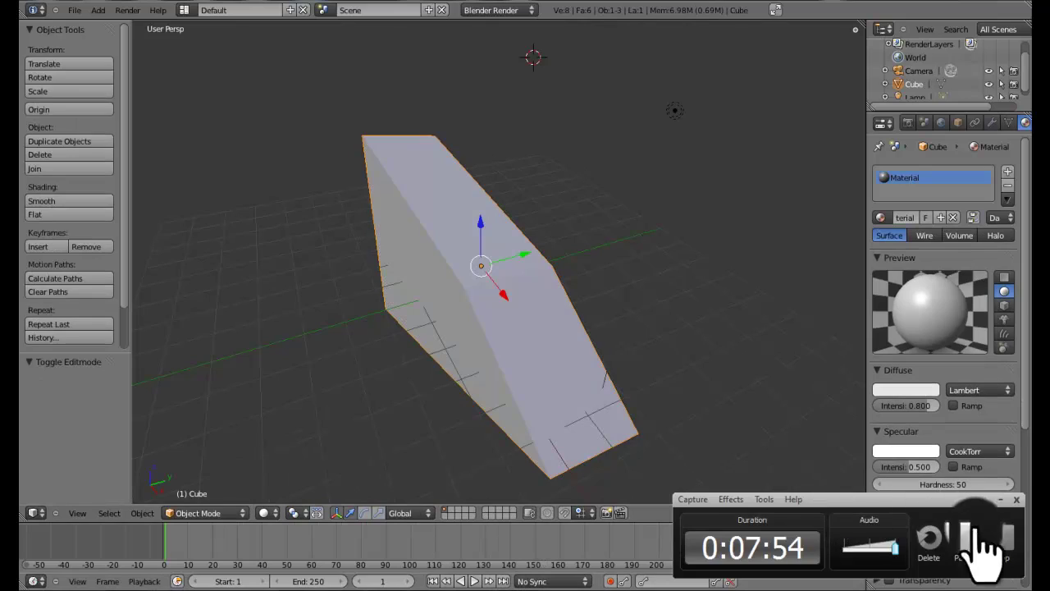